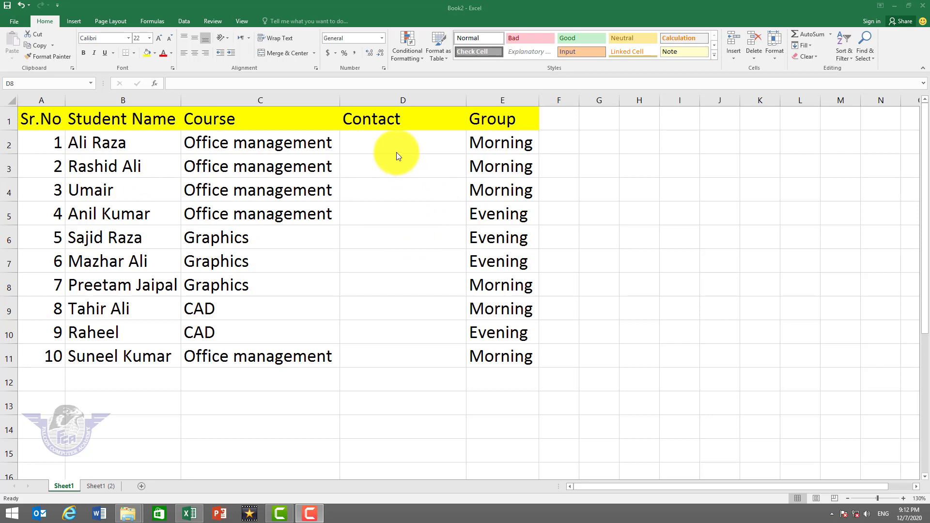
# Select the ten Contact cells D2 through D11
pyautogui.moveTo(401, 146); pyautogui.dragTo(410, 352)
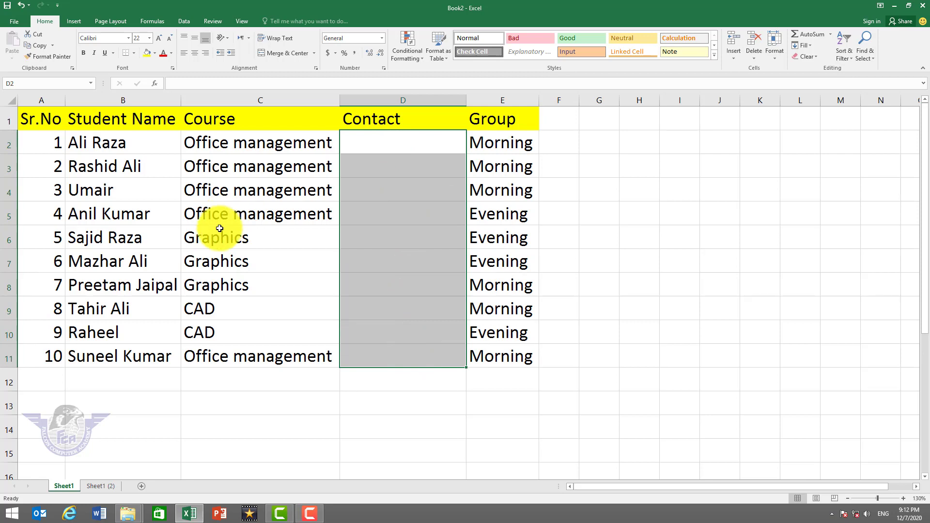
pyautogui.click(407, 220)
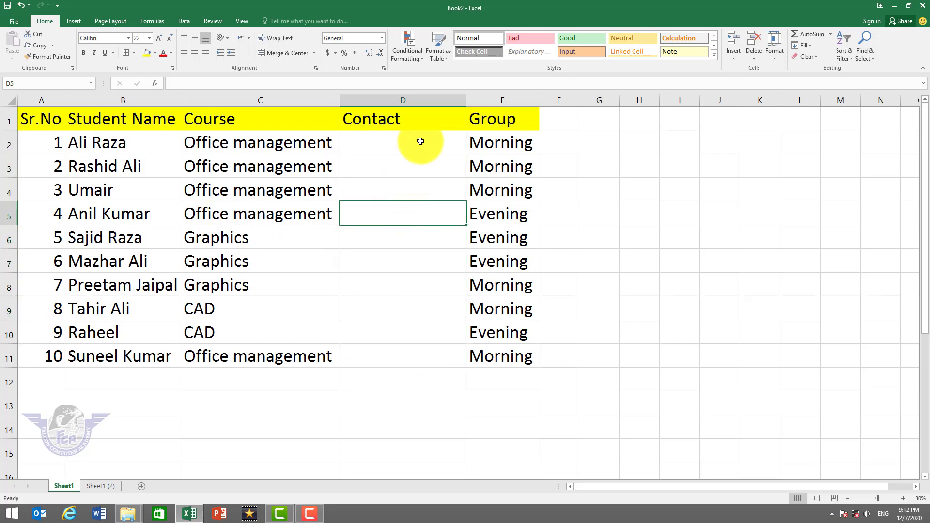
pyautogui.moveTo(420, 141); pyautogui.dragTo(419, 345)
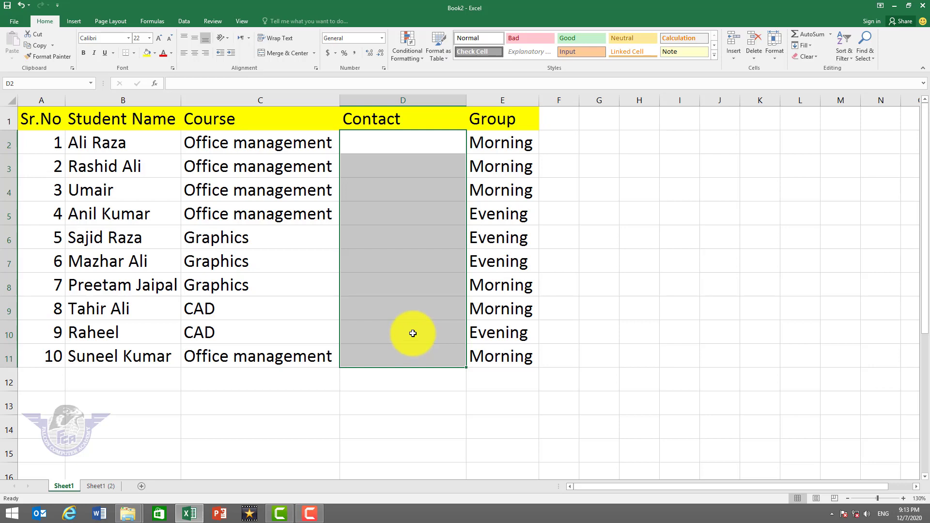
# Untick Locked on the Protection tab of Format Cells for D2:D11
pyautogui.rightClick(420, 202)
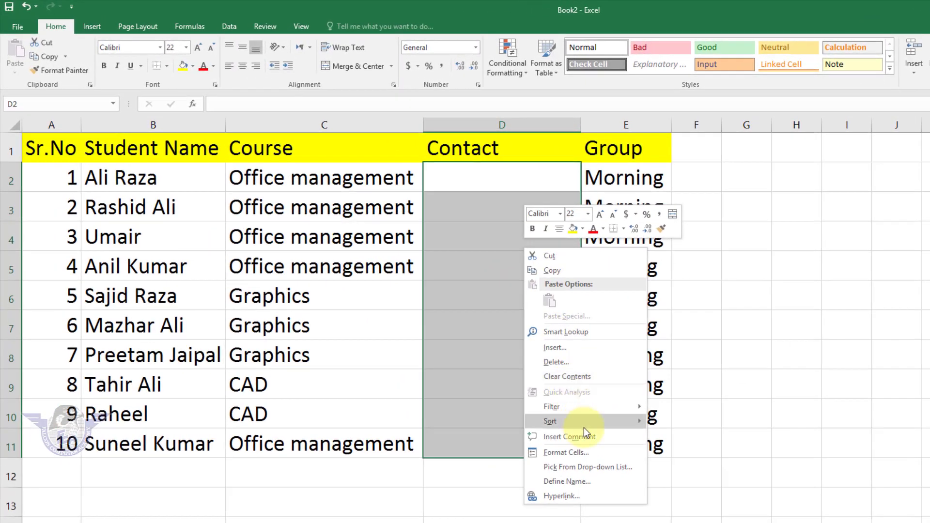
pyautogui.click(566, 456)
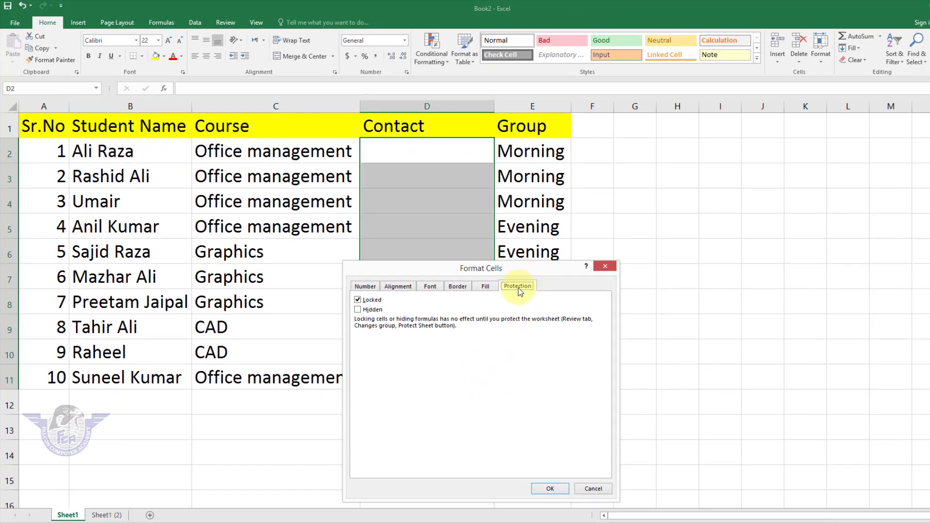
pyautogui.click(358, 301)
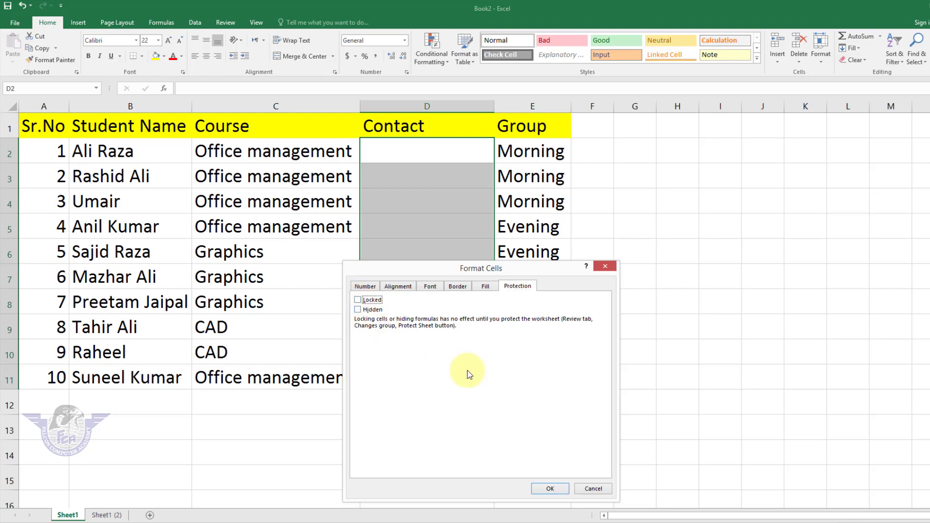
pyautogui.click(551, 489)
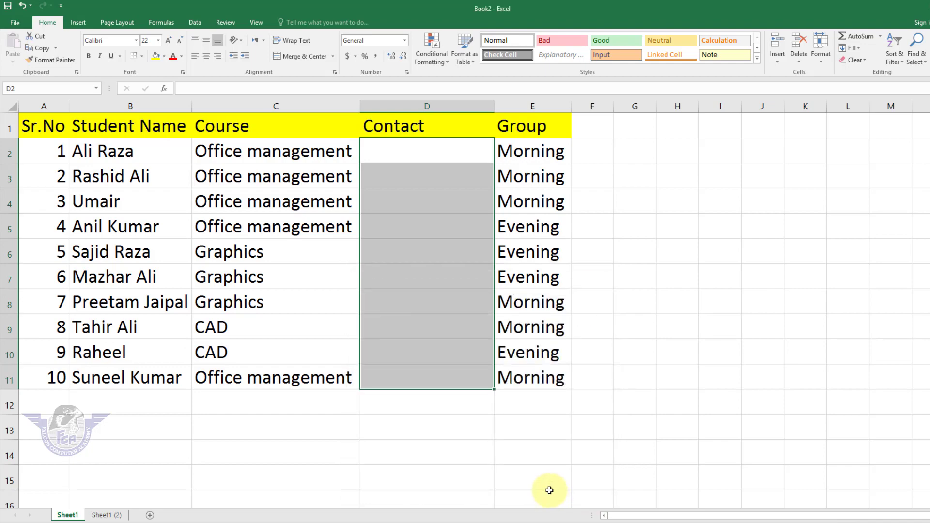
# Protect Sheet1 via Home > Format > Protect Sheet, entering and confirming a password
pyautogui.click(303, 447)
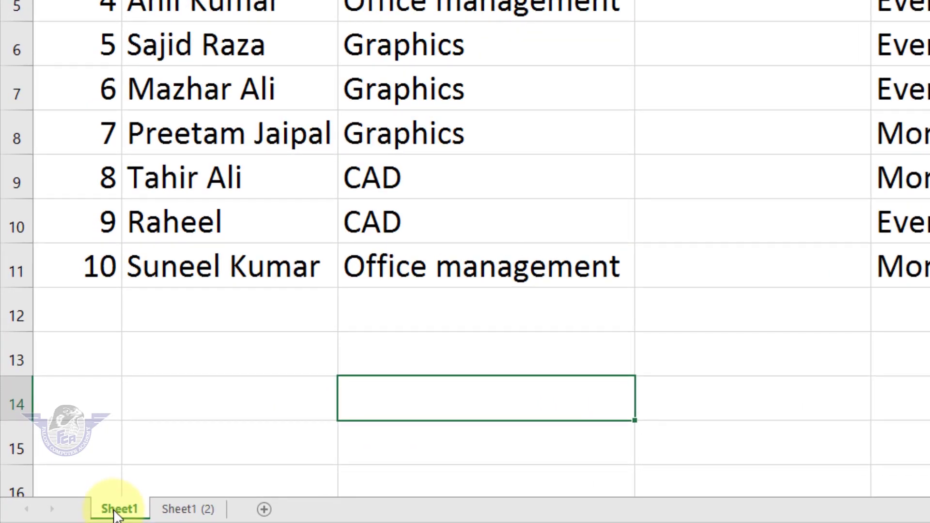
pyautogui.rightClick(116, 509)
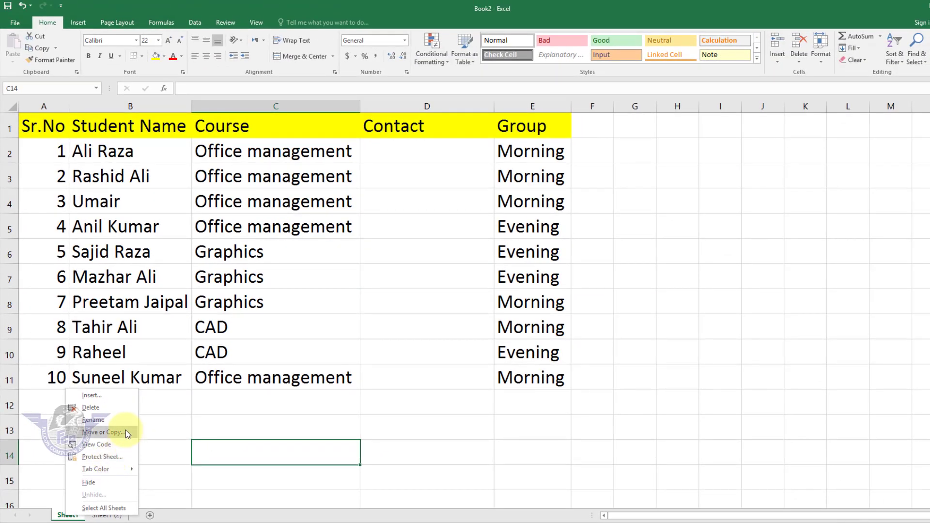
pyautogui.click(49, 24)
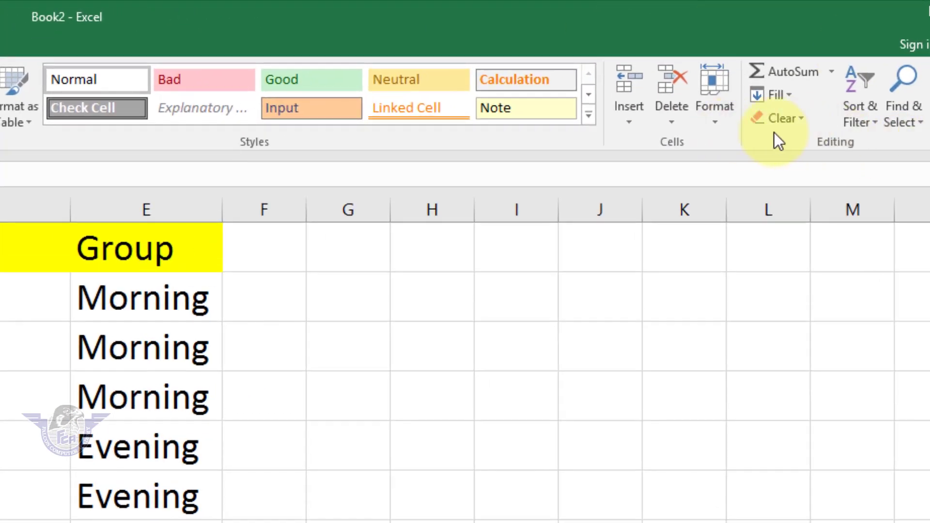
pyautogui.click(727, 115)
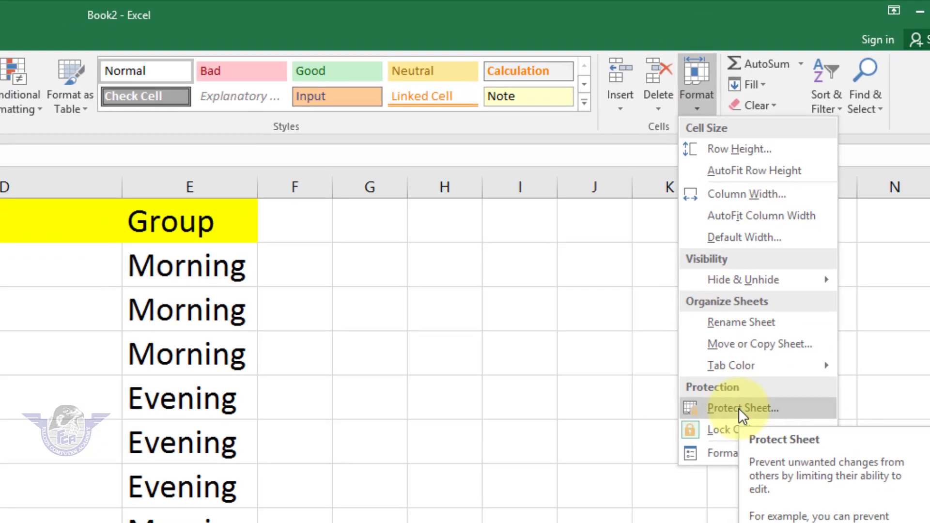
pyautogui.click(727, 438)
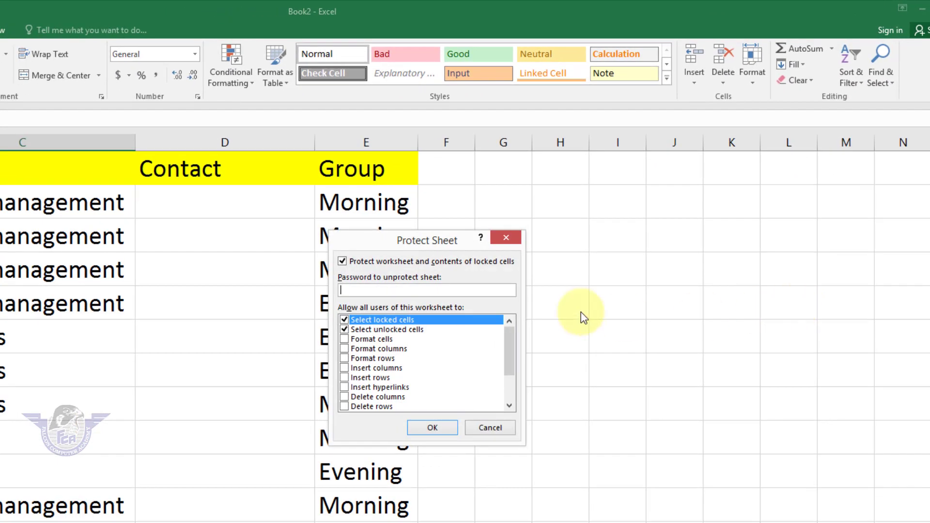
pyautogui.moveTo(438, 238); pyautogui.dragTo(97, 254)
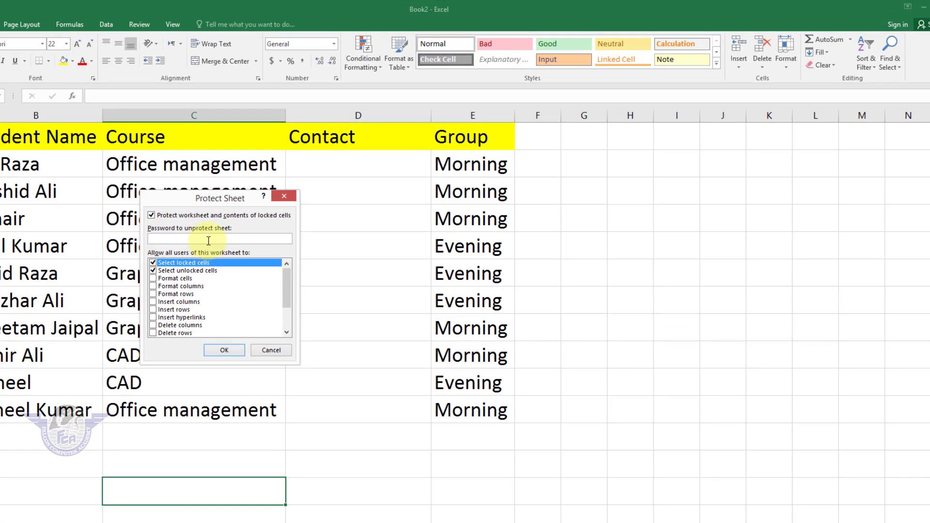
pyautogui.click(210, 239)
pyautogui.write('123')
pyautogui.press('Return')
pyautogui.write('123')
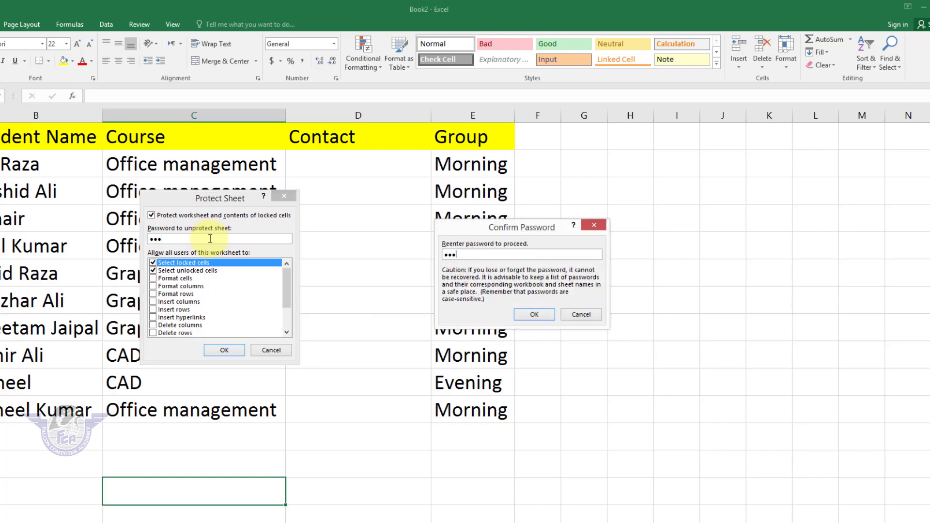
pyautogui.press('Return')
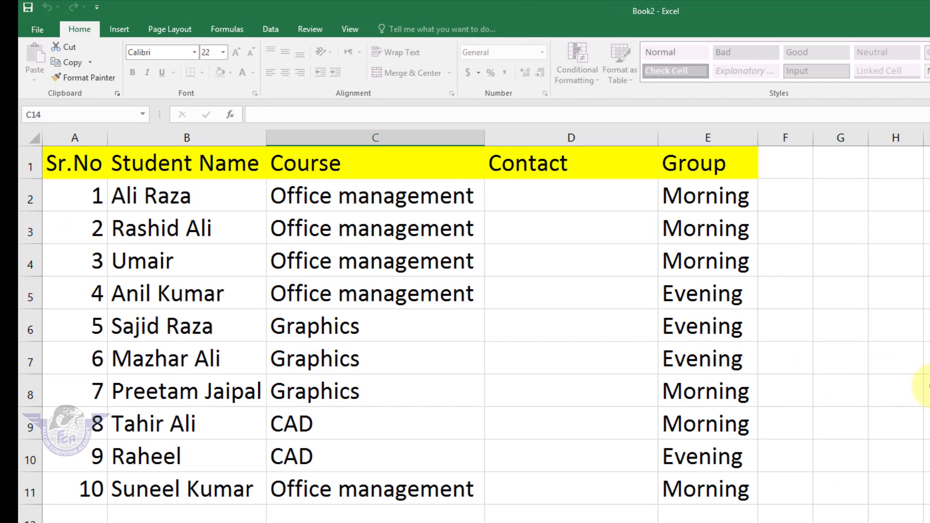
# Check that locked cells E8 and G5 refuse deletion under sheet protection
pyautogui.click(722, 395)
pyautogui.press('Delete')
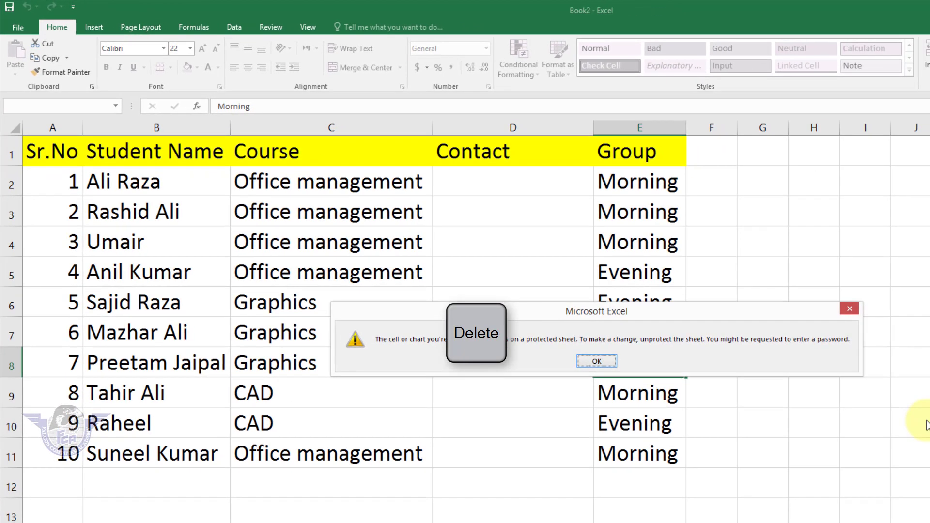
pyautogui.press('Return')
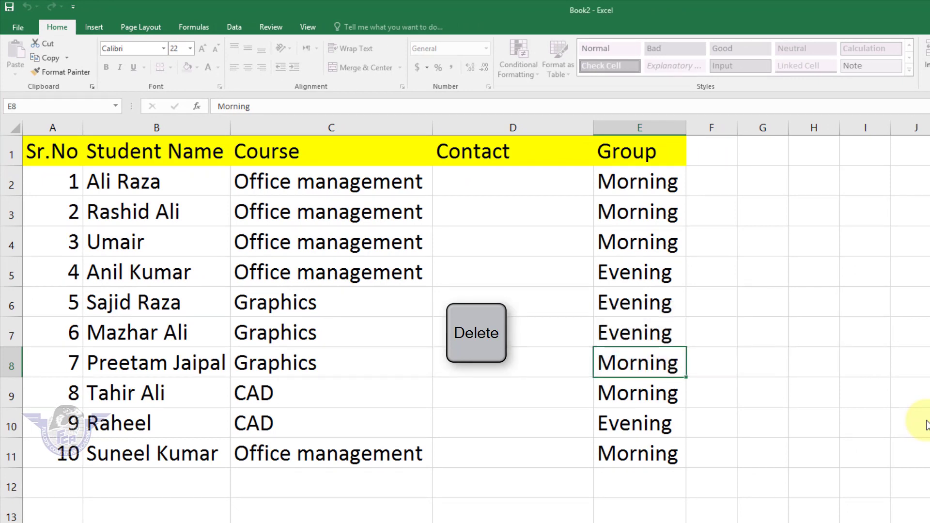
pyautogui.press('Return')
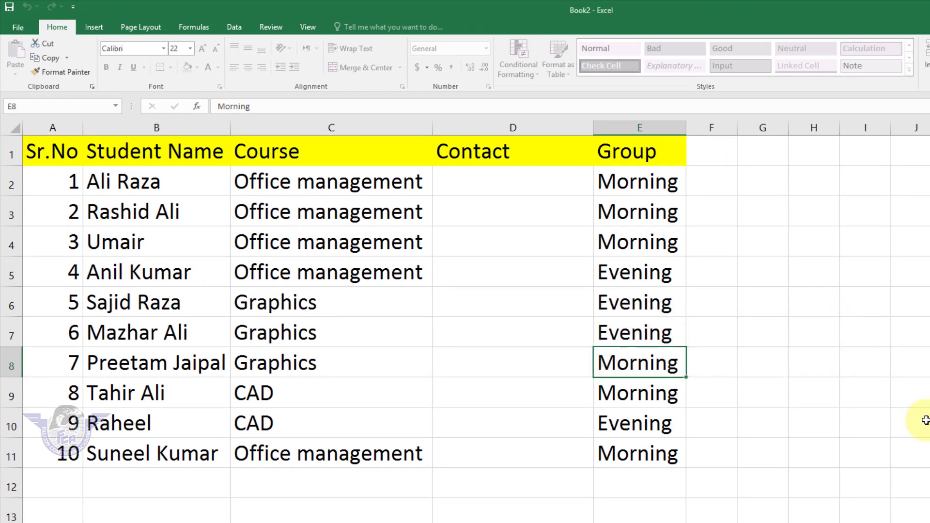
pyautogui.click(774, 276)
pyautogui.press('Delete')
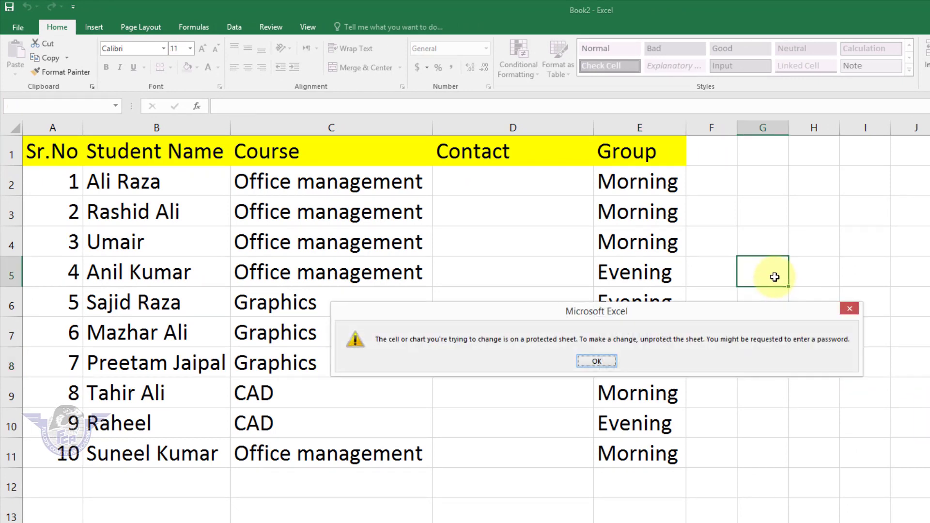
pyautogui.press('Return')
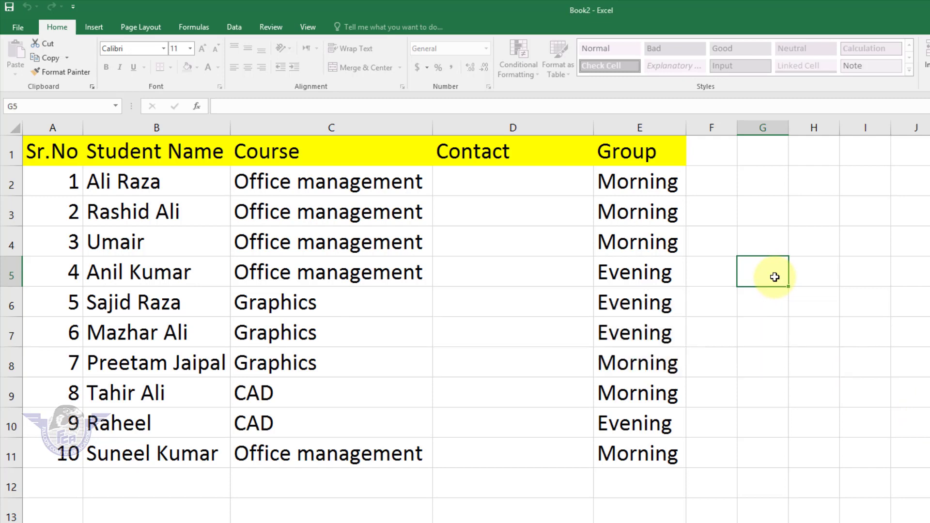
# Enter contact numbers for the first two students in D2 and D3
pyautogui.click(483, 185)
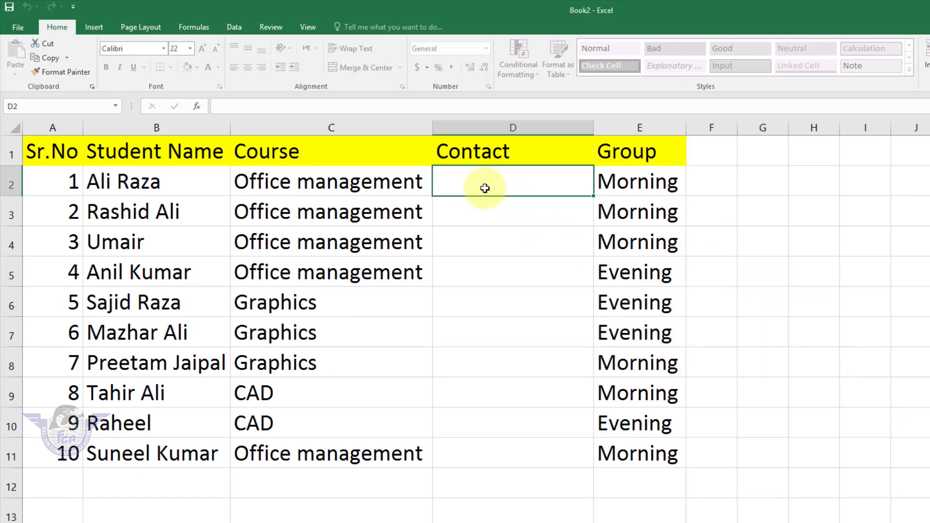
pyautogui.write('0300')
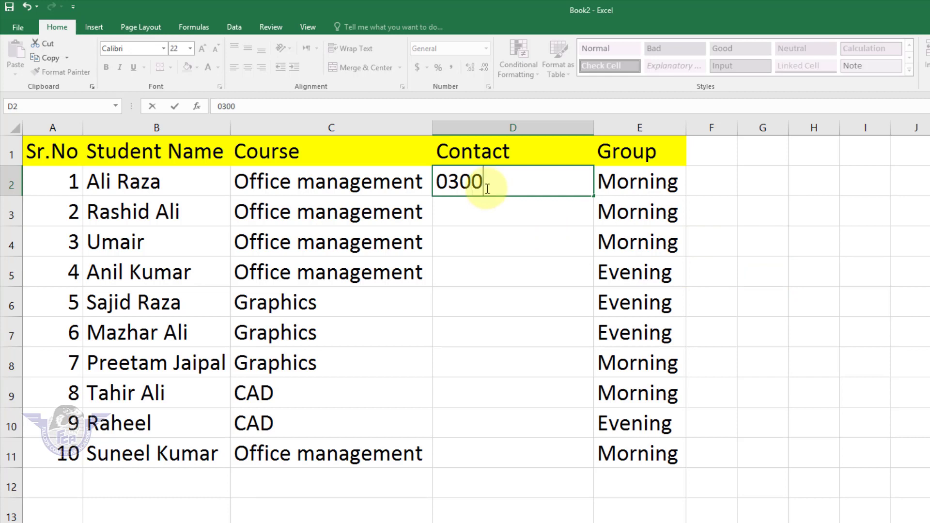
pyautogui.write('-1234567')
pyautogui.press('Return')
pyautogui.write('0321')
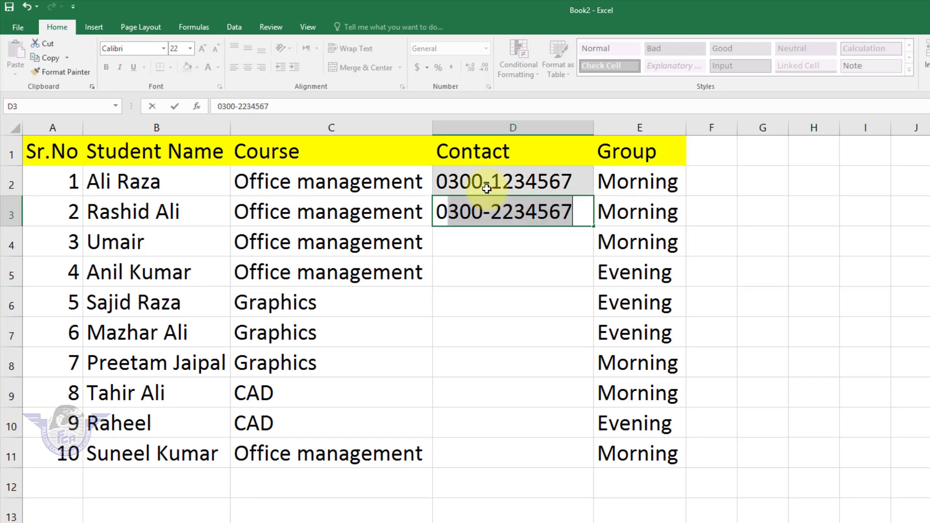
pyautogui.write('-')
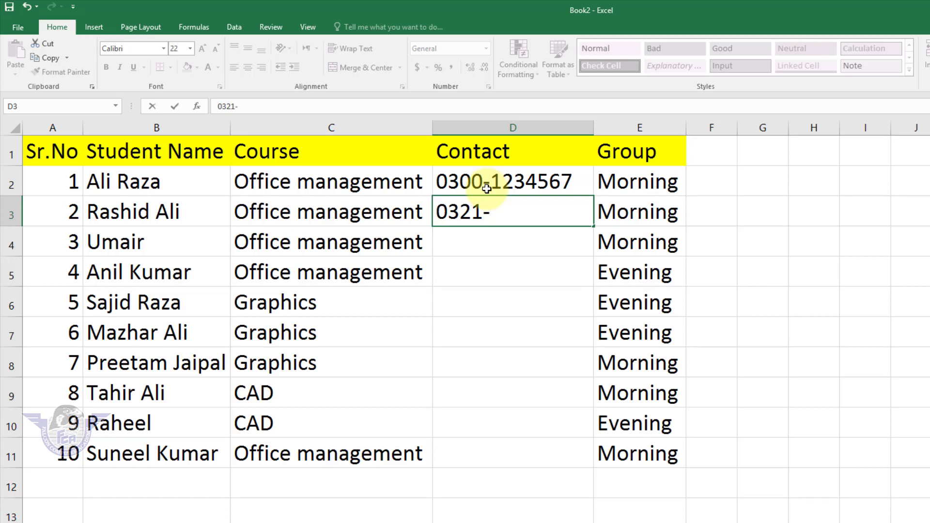
pyautogui.write('12345678')
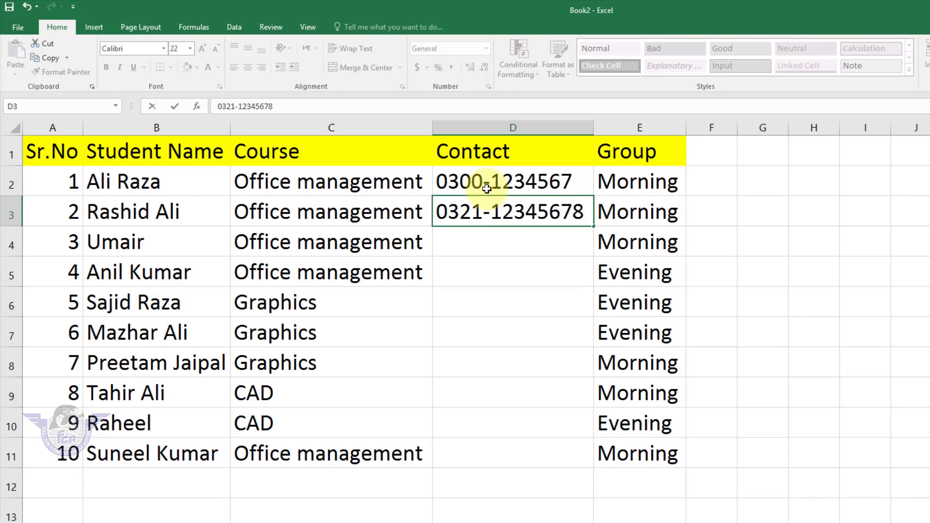
pyautogui.press('BackSpace')
pyautogui.press('Return')
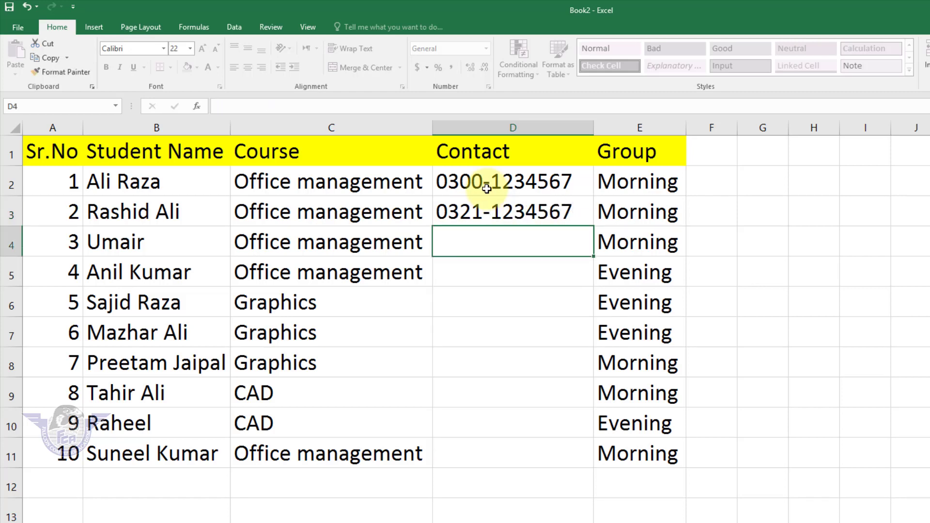
# Try deleting Course cell C4 and dismiss the protected-sheet warning
pyautogui.click(316, 238)
pyautogui.press('Delete')
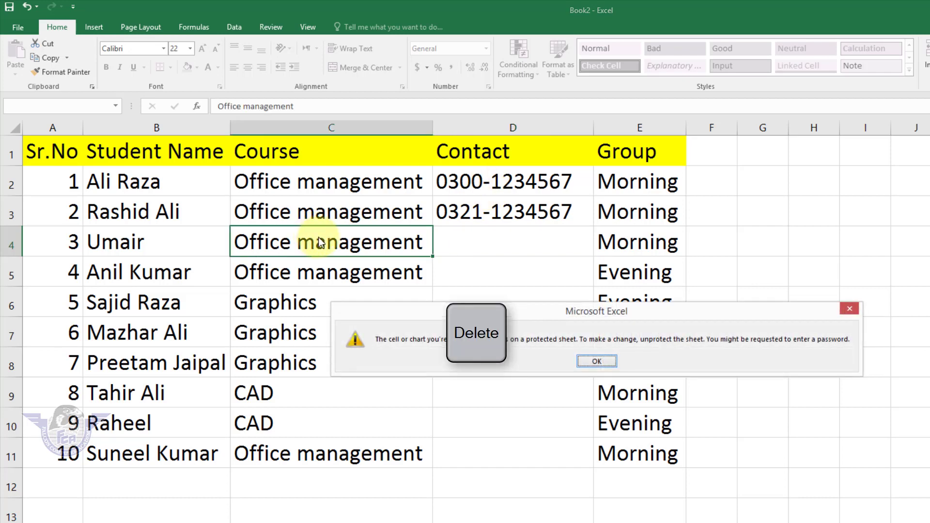
pyautogui.click(601, 363)
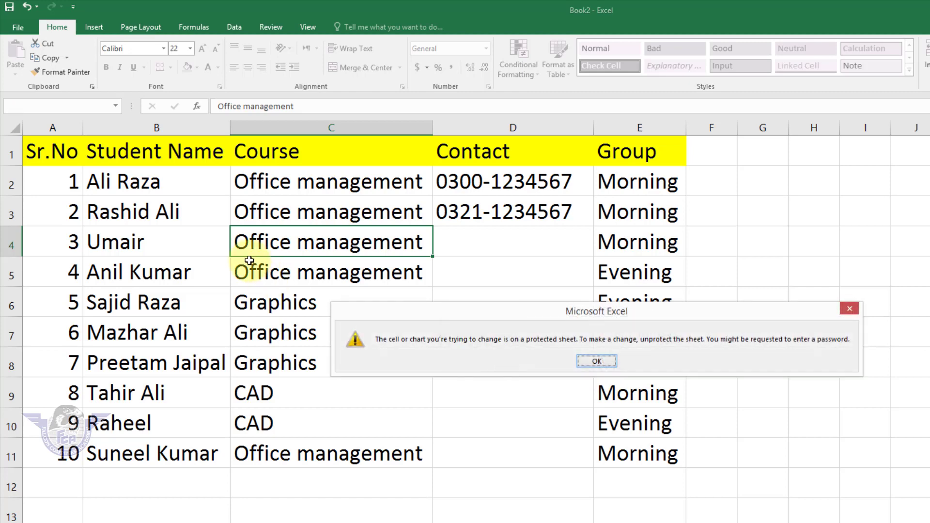
pyautogui.press('Return')
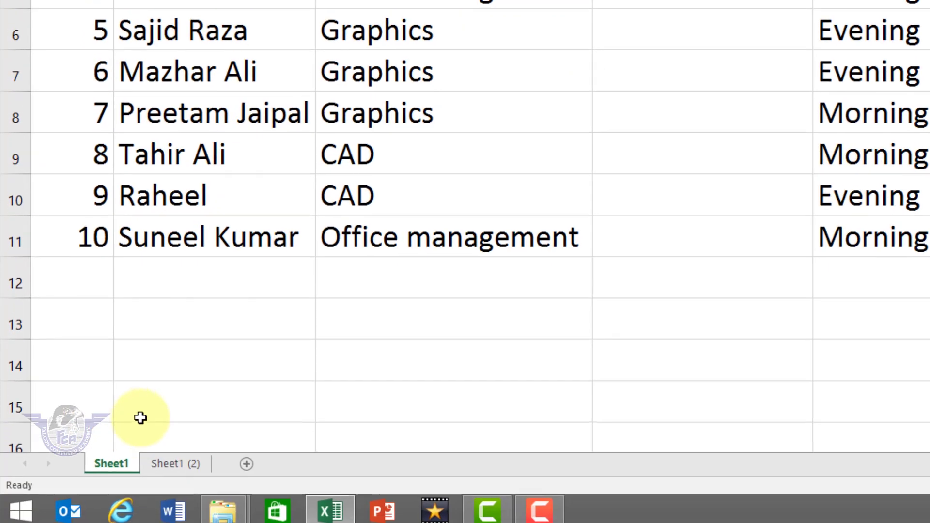
# Unprotect Sheet1 through Home > Format > Unprotect Sheet, entering the password
pyautogui.rightClick(115, 458)
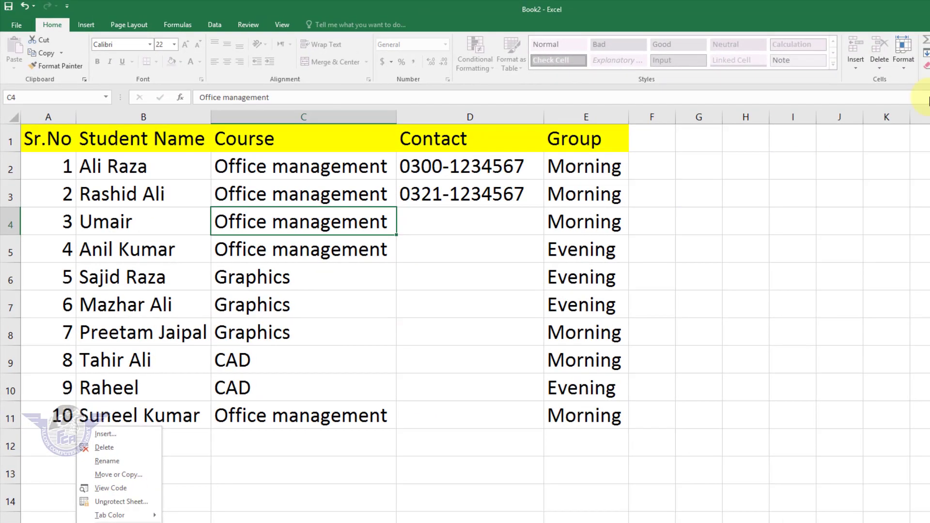
pyautogui.click(906, 62)
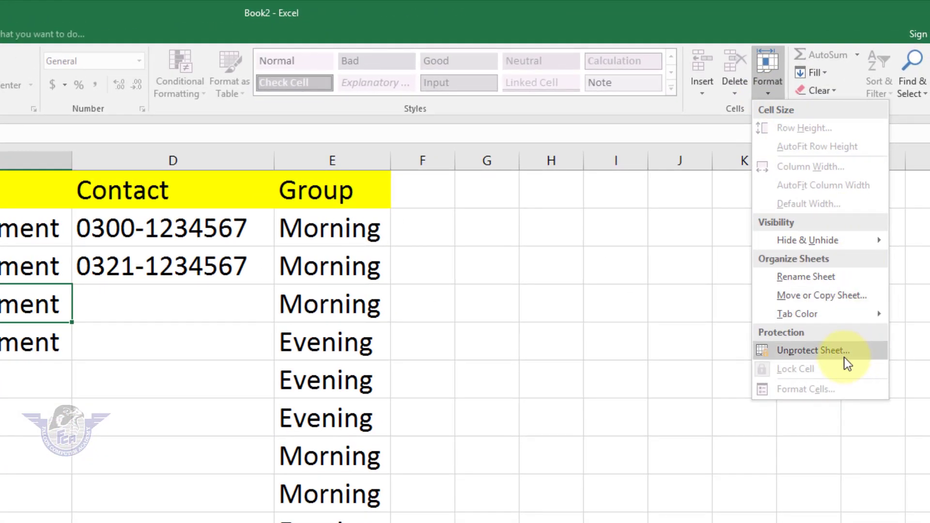
pyautogui.click(839, 341)
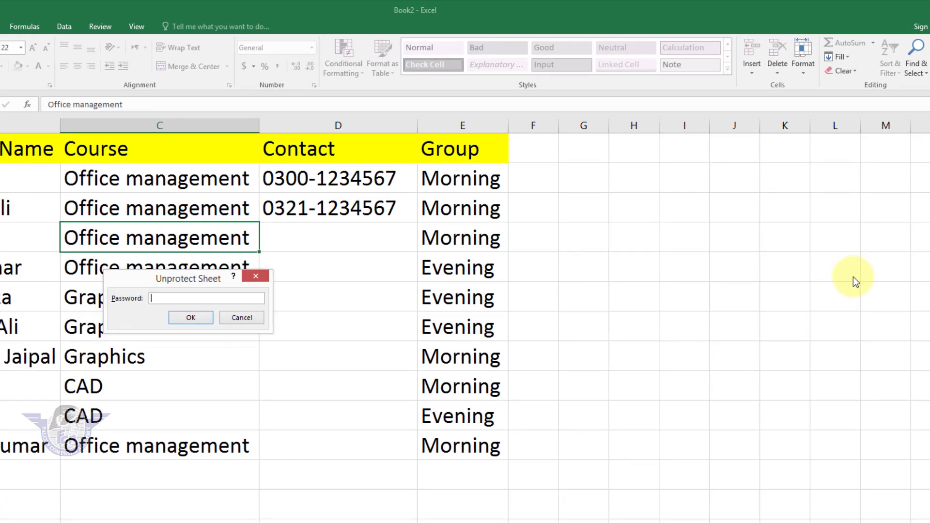
pyautogui.write('123')
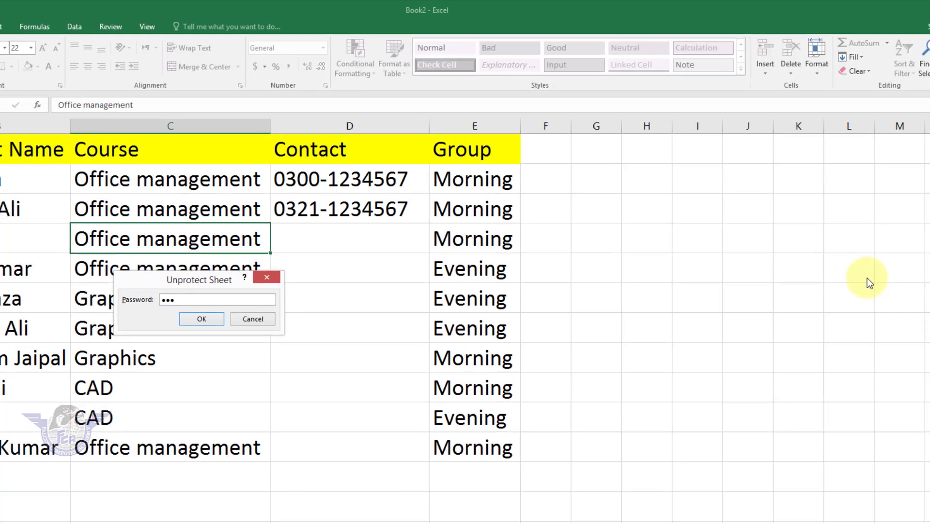
pyautogui.press('Return')
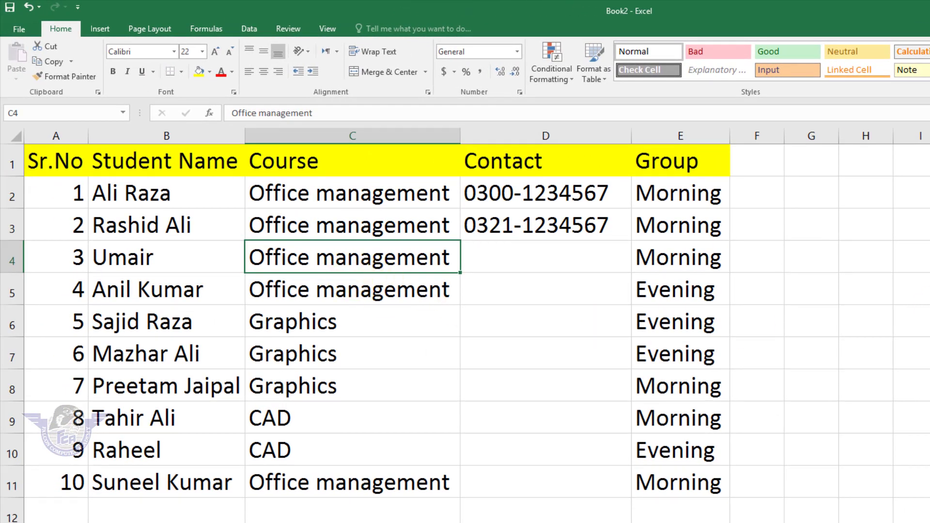
pyautogui.click(349, 257)
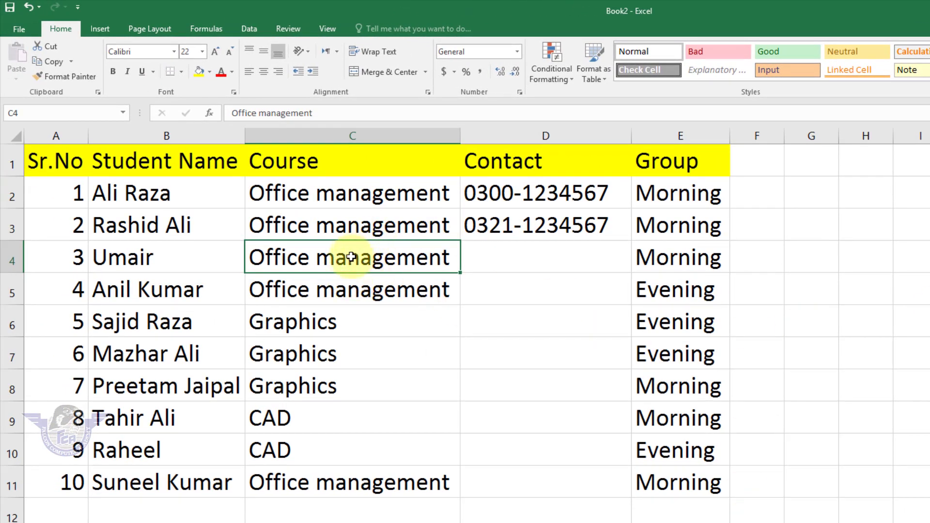
pyautogui.press('Delete')
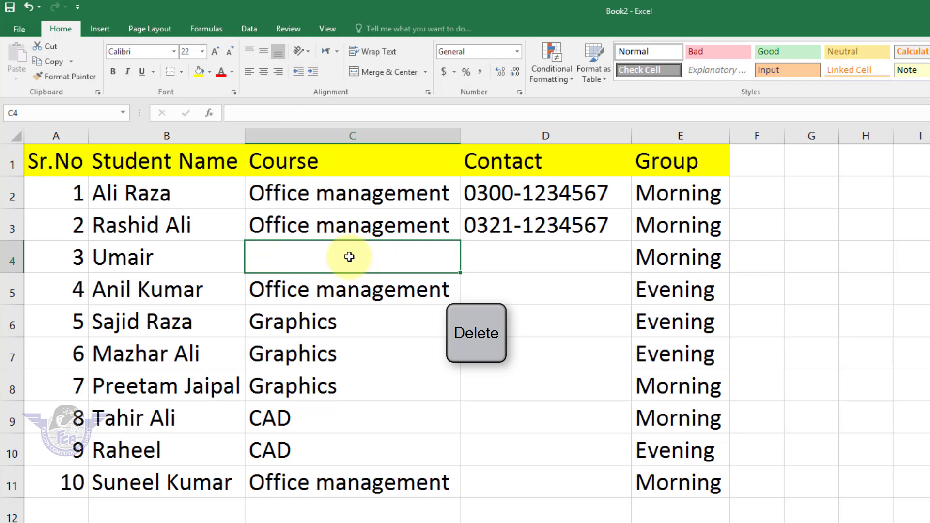
pyautogui.hotkey('ctrl', 'z')
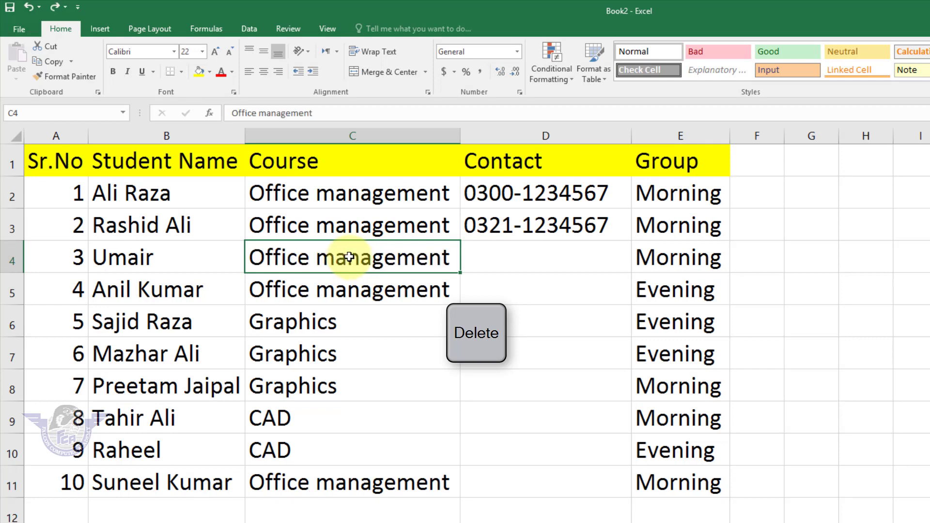
pyautogui.write('GELP')
pyautogui.press('Return')
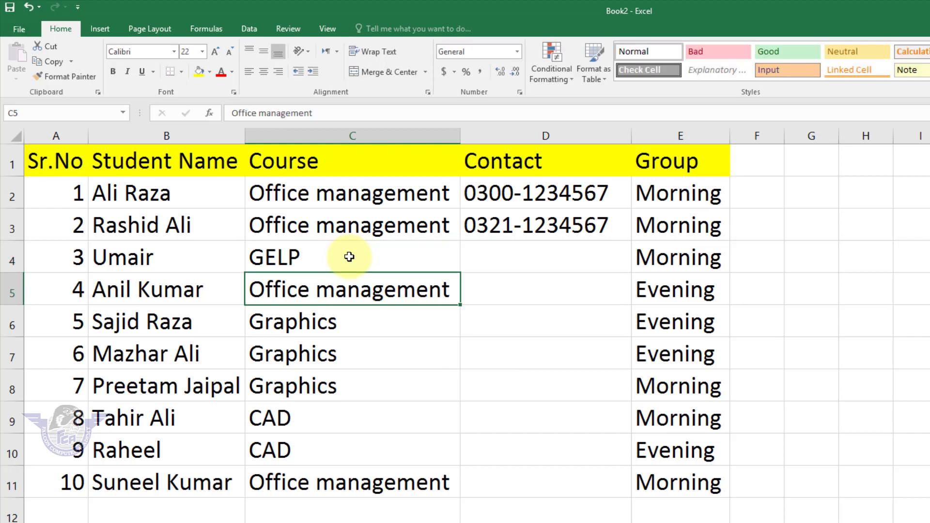
pyautogui.hotkey('ctrl', 'z')
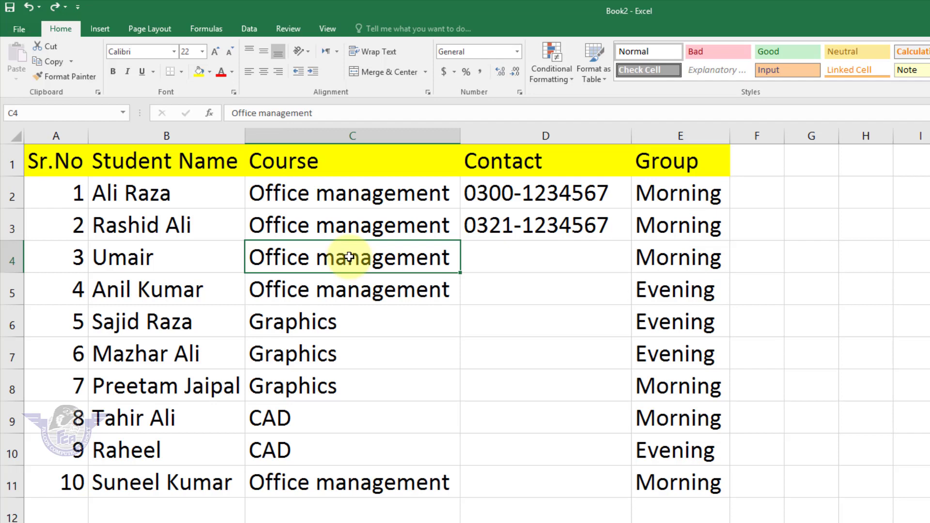
pyautogui.hotkey('ctrl', 'z')
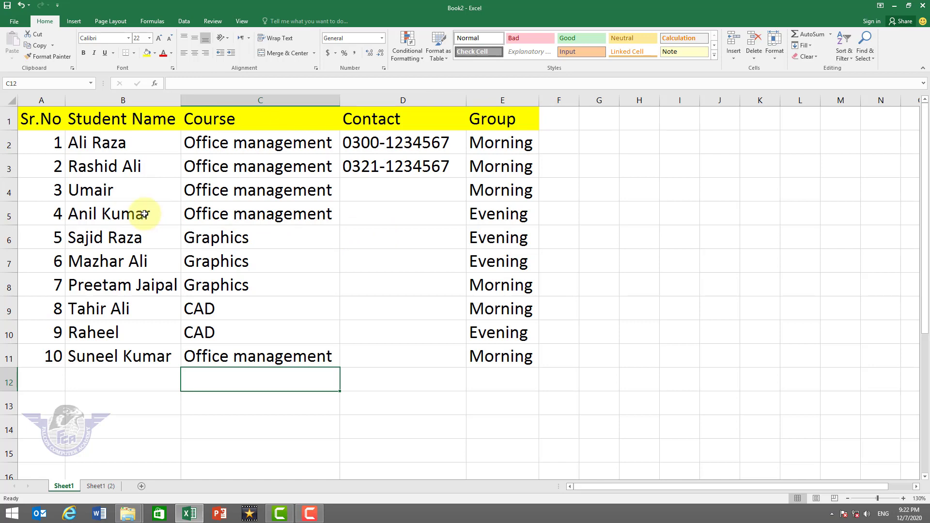
# Switch to the Sheet1 (2) copy from the sheet tabs
pyautogui.press('Delete')
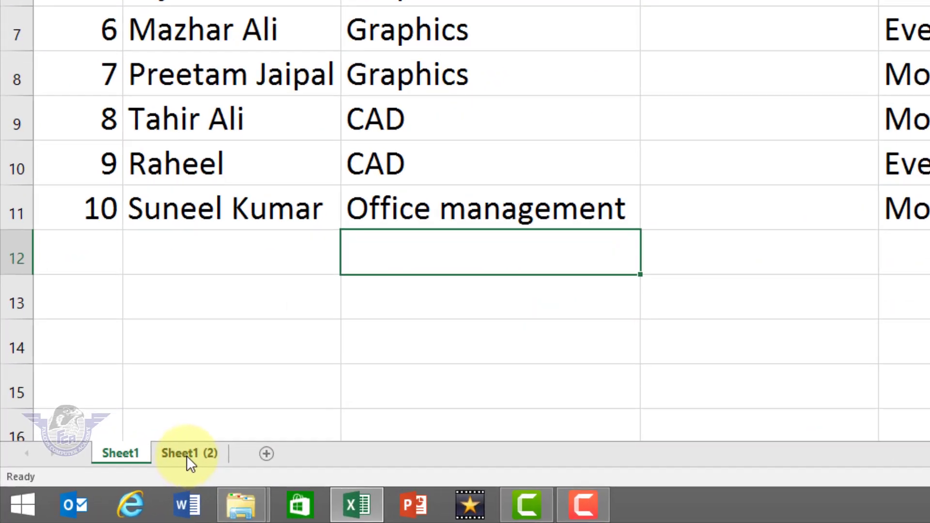
pyautogui.click(189, 455)
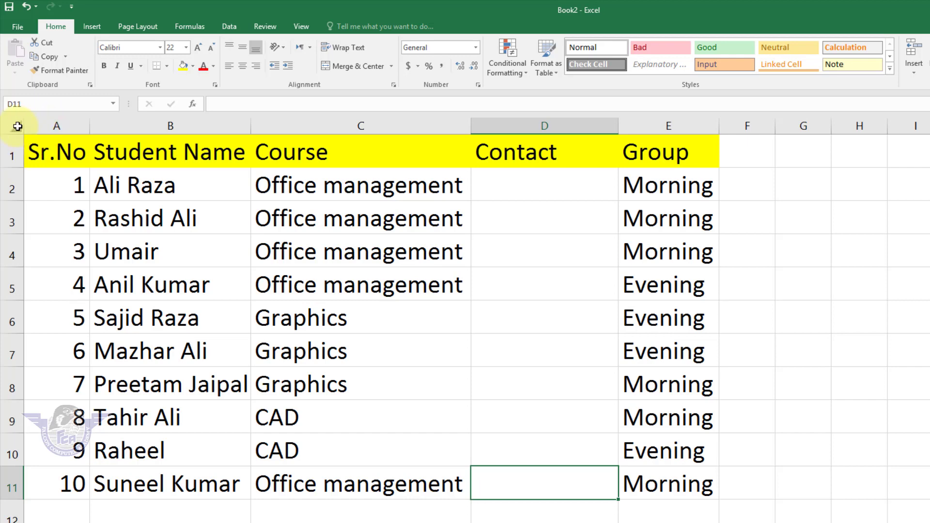
# Select the entire sheet and untick Locked in Format Cells > Protection
pyautogui.click(18, 126)
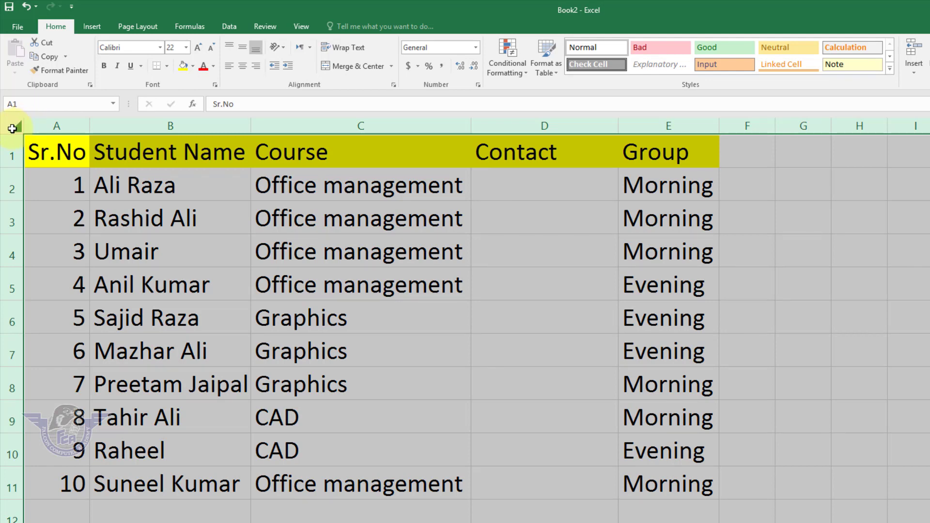
pyautogui.rightClick(15, 128)
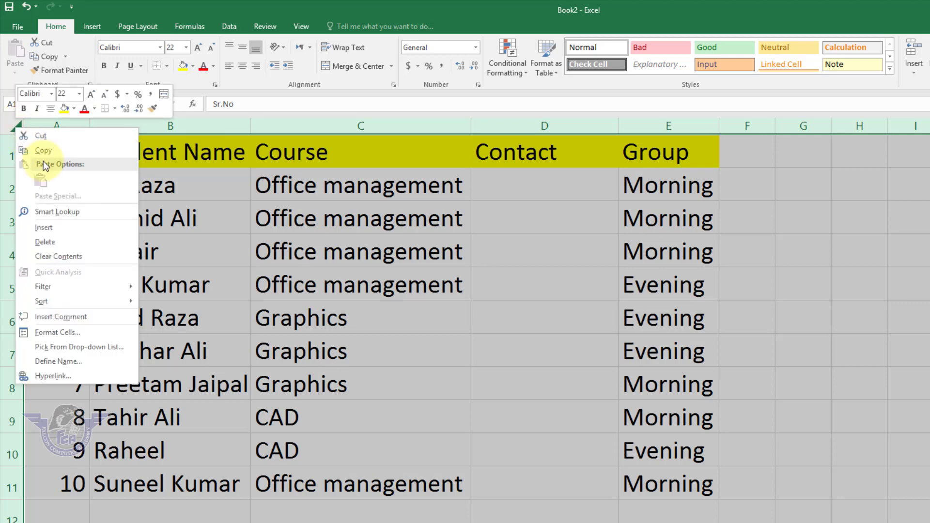
pyautogui.click(57, 332)
pyautogui.moveTo(122, 199); pyautogui.dragTo(265, 196)
pyautogui.click(160, 232)
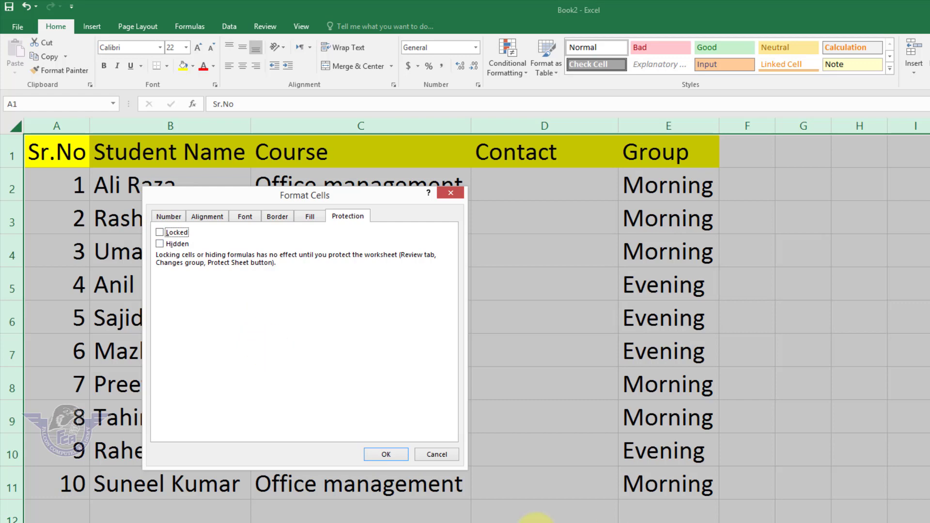
pyautogui.click(378, 455)
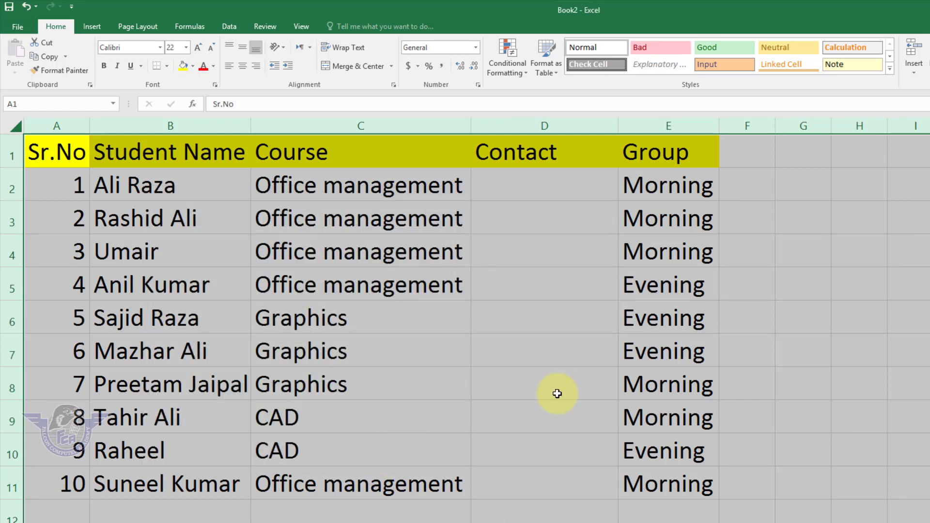
# Select Contact cells D2:D11 and tick Locked for them in Format Cells
pyautogui.click(518, 187)
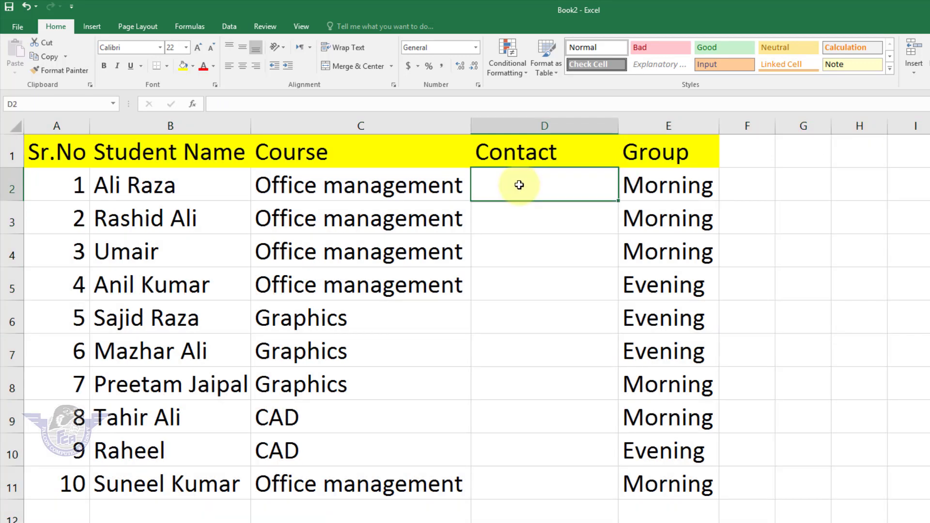
pyautogui.moveTo(528, 191); pyautogui.dragTo(543, 475)
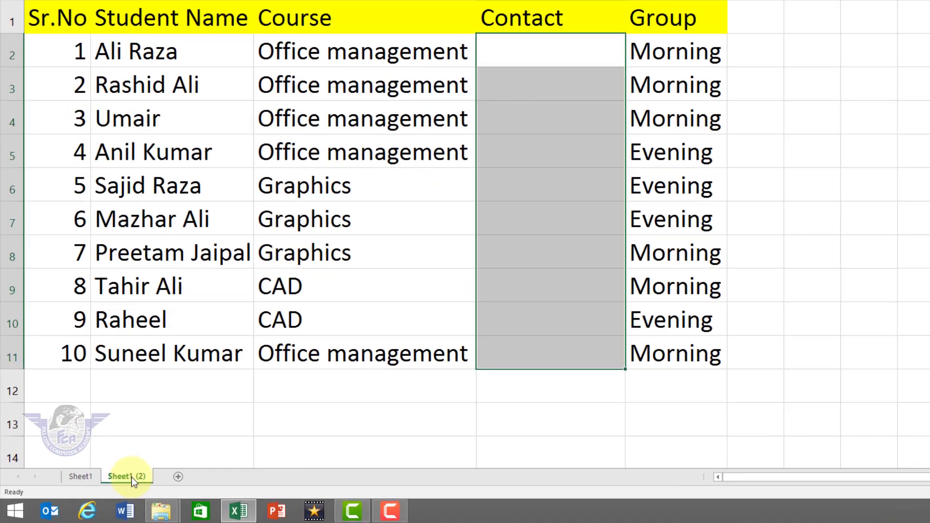
pyautogui.rightClick(132, 478)
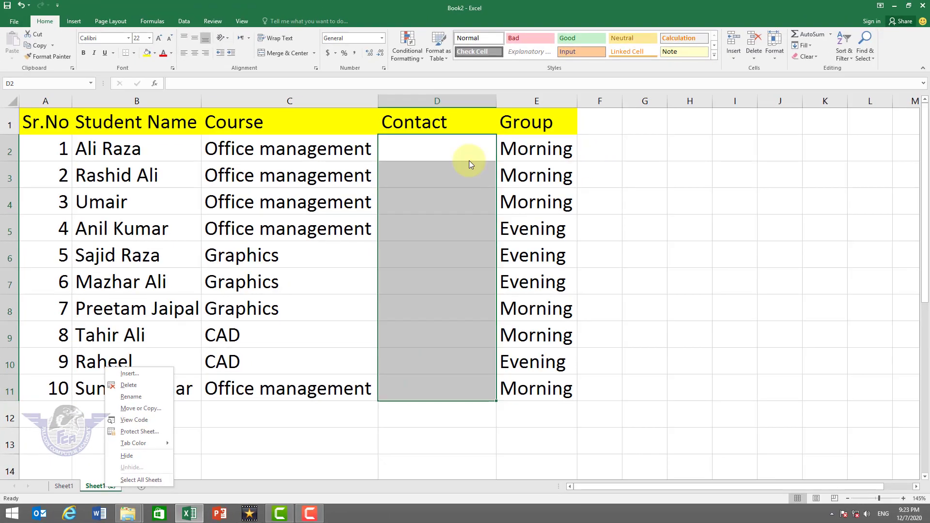
pyautogui.rightClick(441, 156)
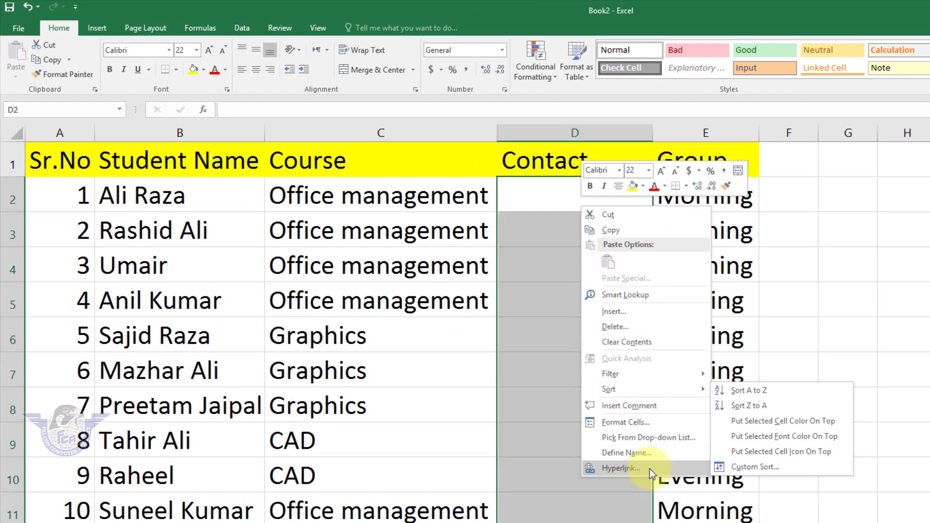
pyautogui.click(641, 425)
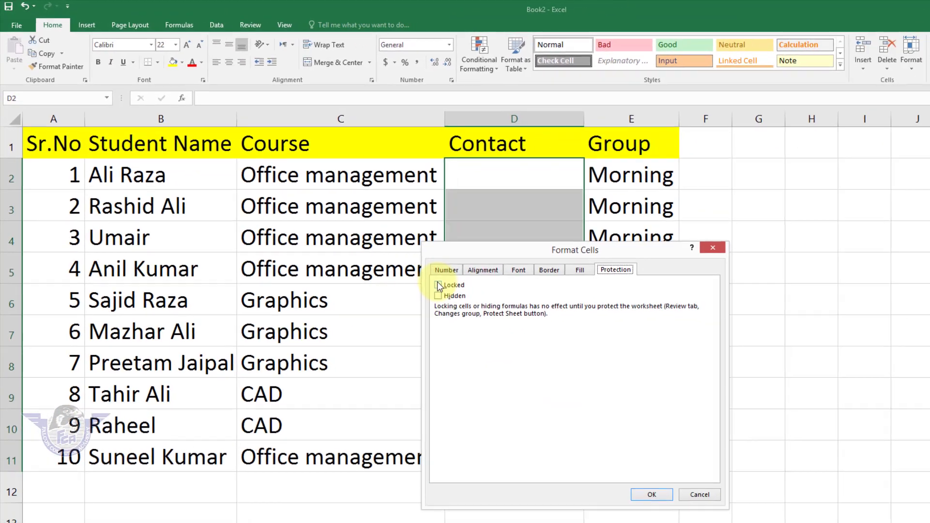
pyautogui.click(439, 286)
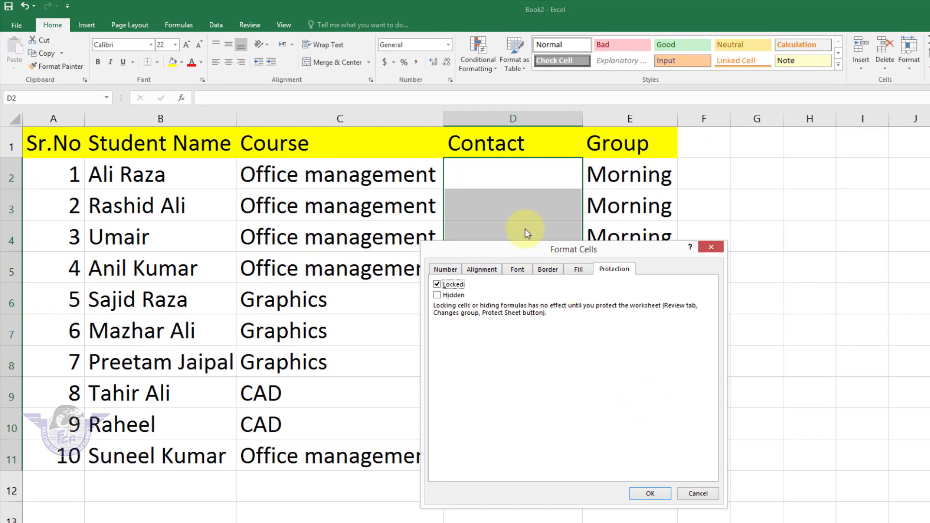
pyautogui.click(651, 493)
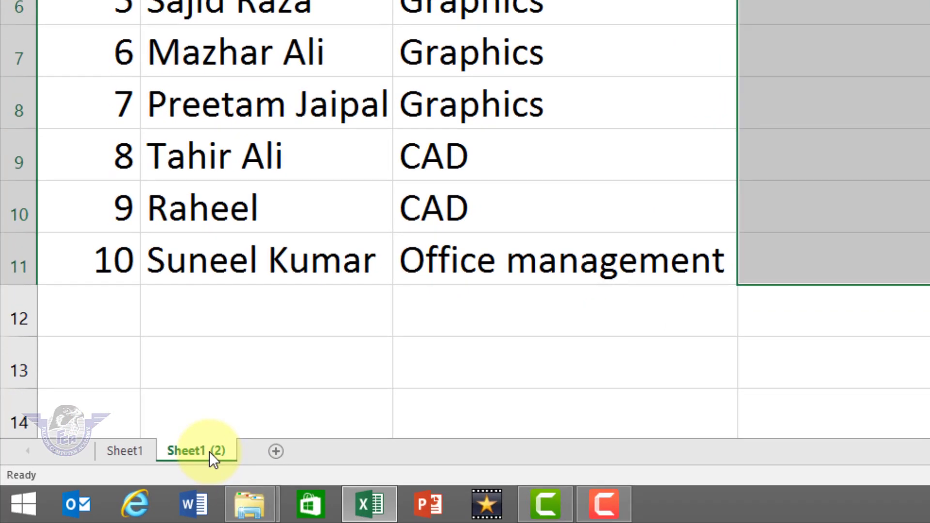
# Protect Sheet1 (2) from its tab menu, entering and confirming a password
pyautogui.rightClick(209, 451)
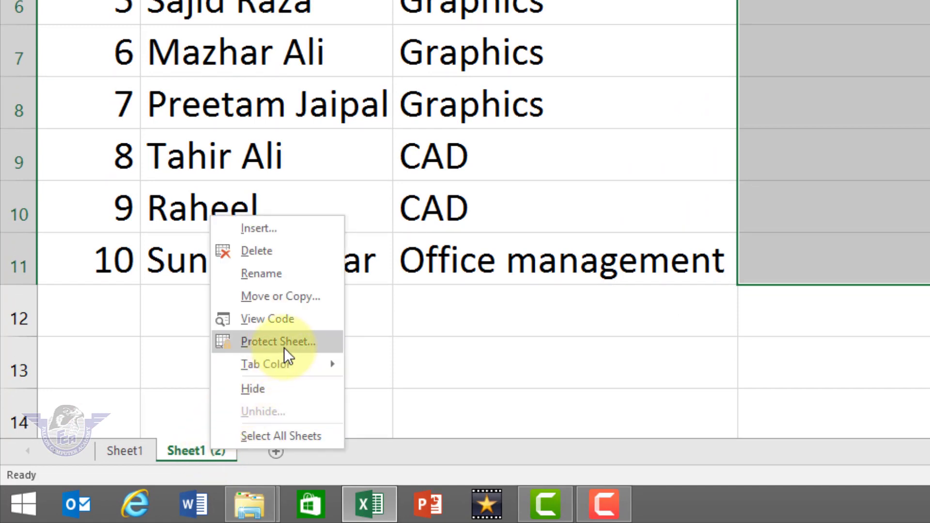
pyautogui.click(284, 347)
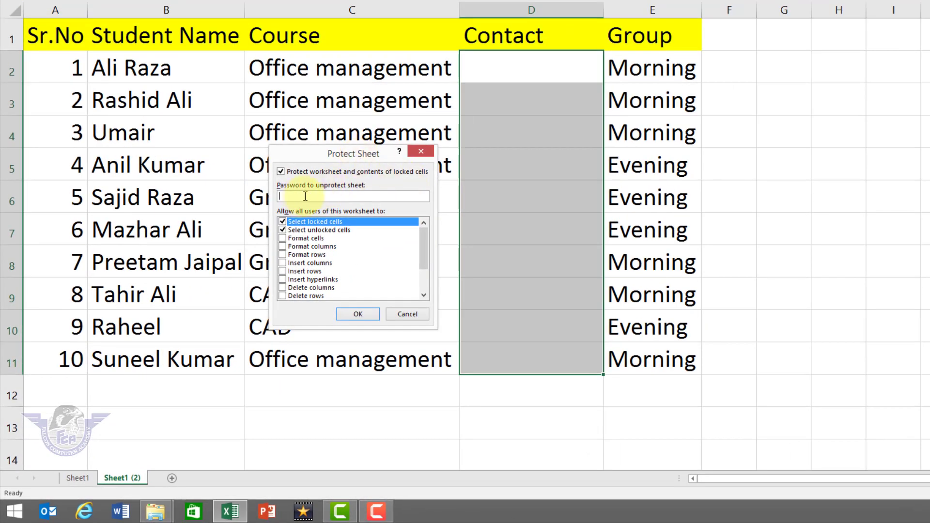
pyautogui.write('123')
pyautogui.press('Return')
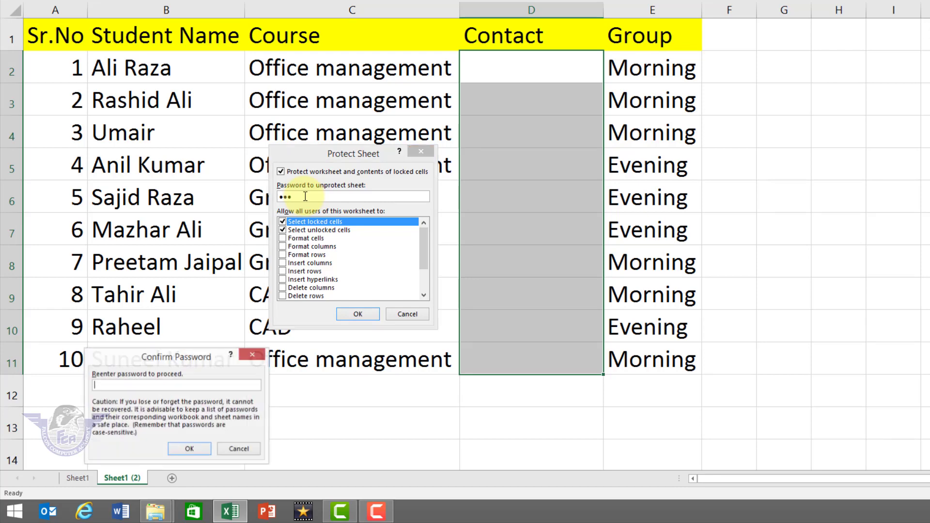
pyautogui.write('123')
pyautogui.press('Return')
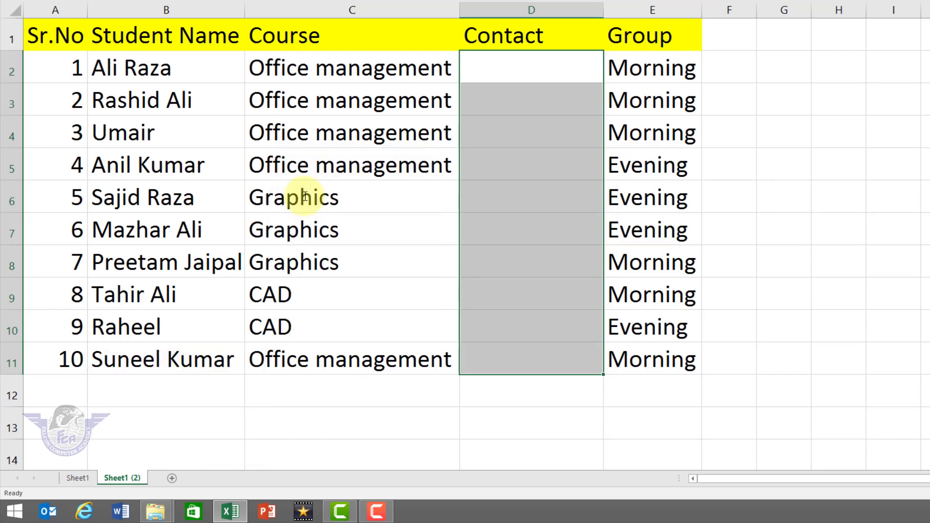
pyautogui.click(354, 202)
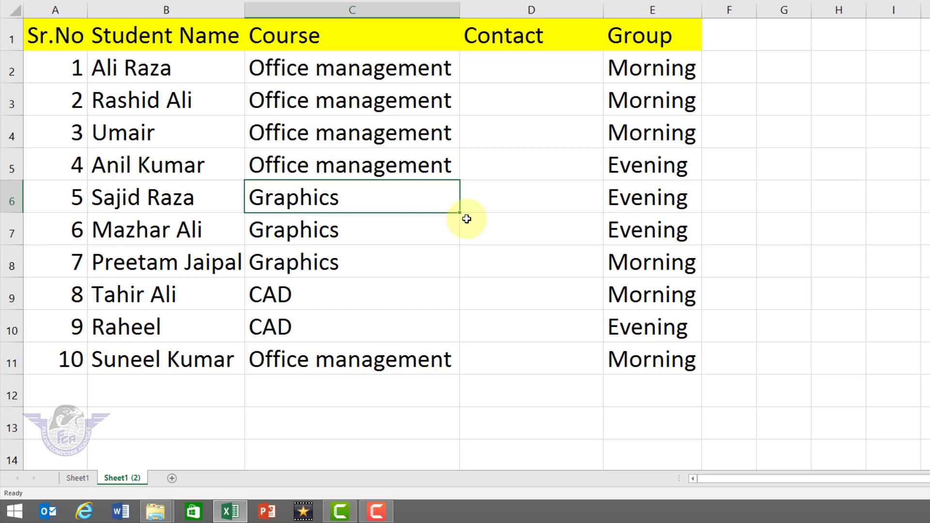
# Change the courses in C6 and C3 to GELP
pyautogui.write('GELP')
pyautogui.press('Return')
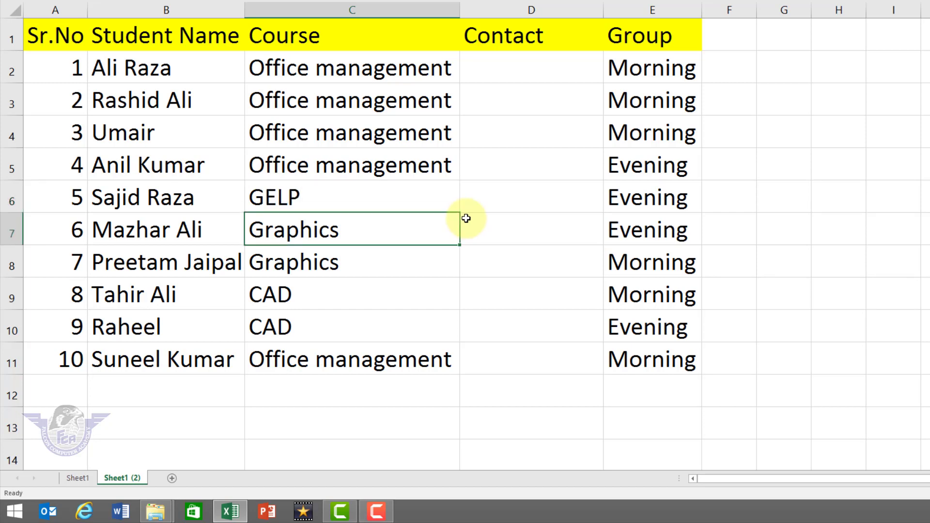
pyautogui.press('Up')
pyautogui.press('Up')
pyautogui.press('Up')
pyautogui.press('Up')
pyautogui.write('G')
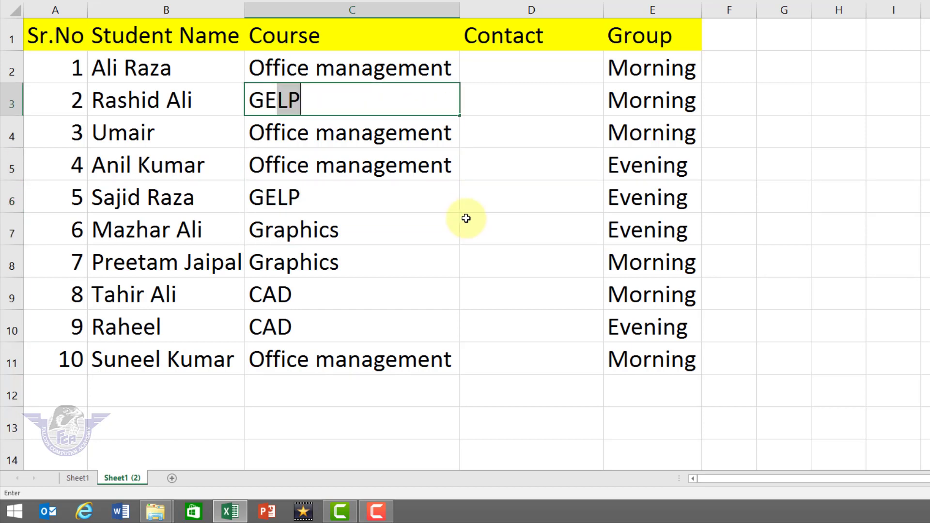
pyautogui.press('Left')
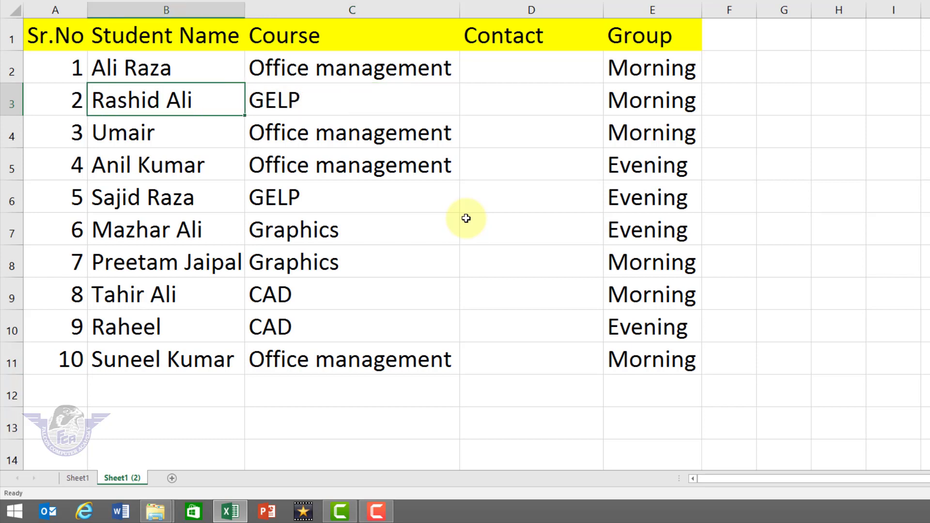
# Overwrite the student names in B3 and B4 with new names
pyautogui.press('Return')
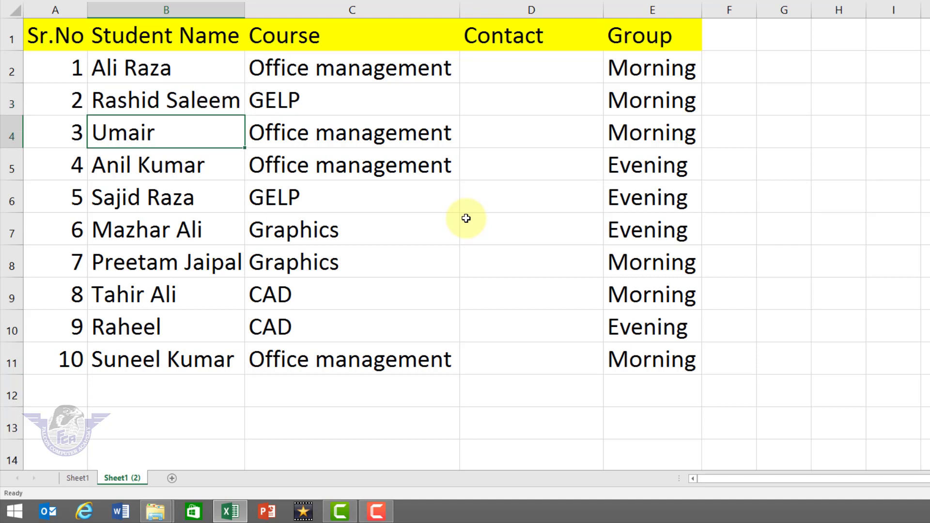
pyautogui.write('U')
pyautogui.press('BackSpace')
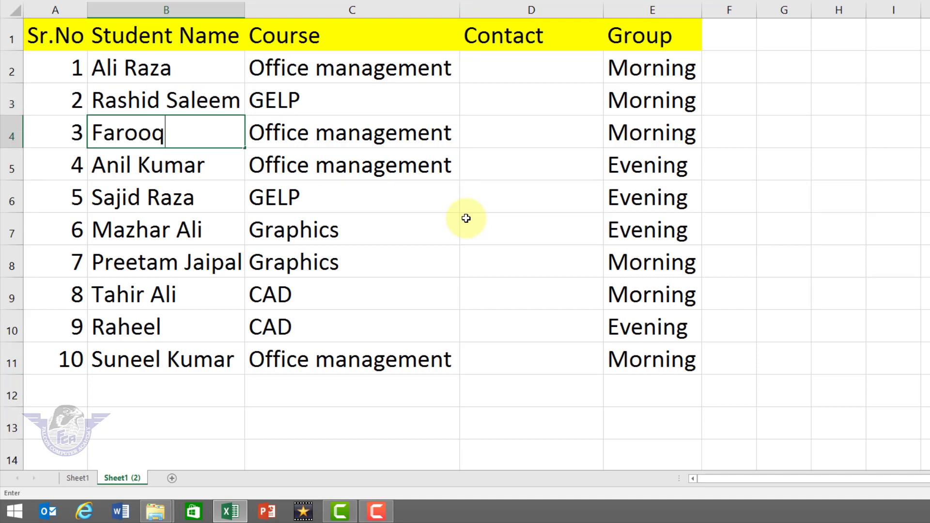
pyautogui.press('Return')
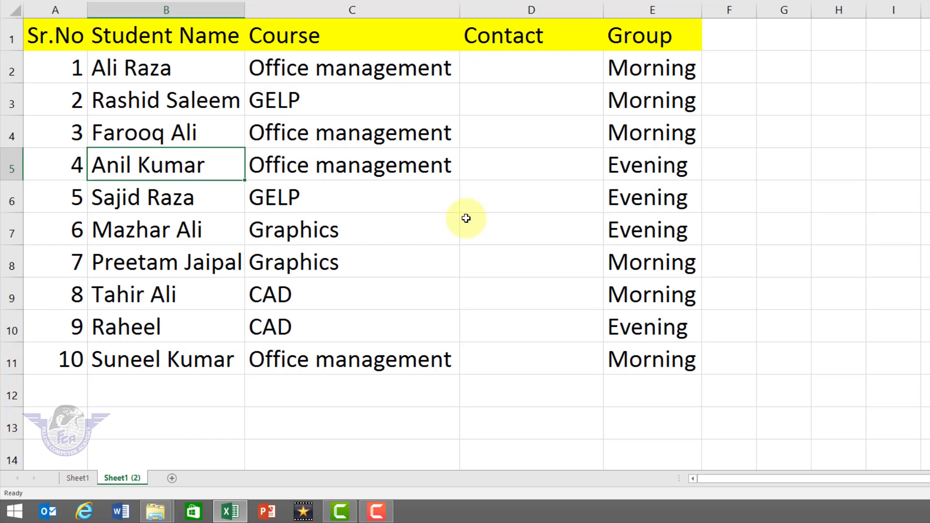
pyautogui.click(526, 78)
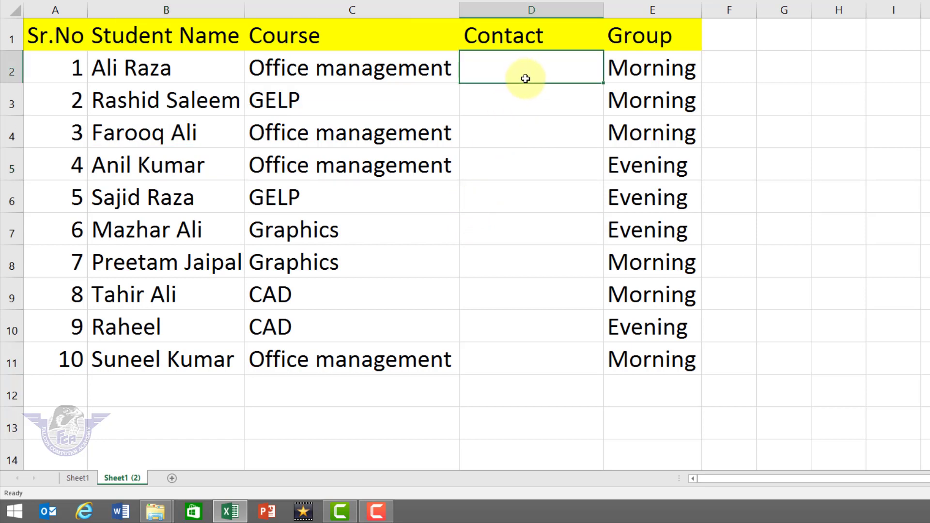
pyautogui.press('0')
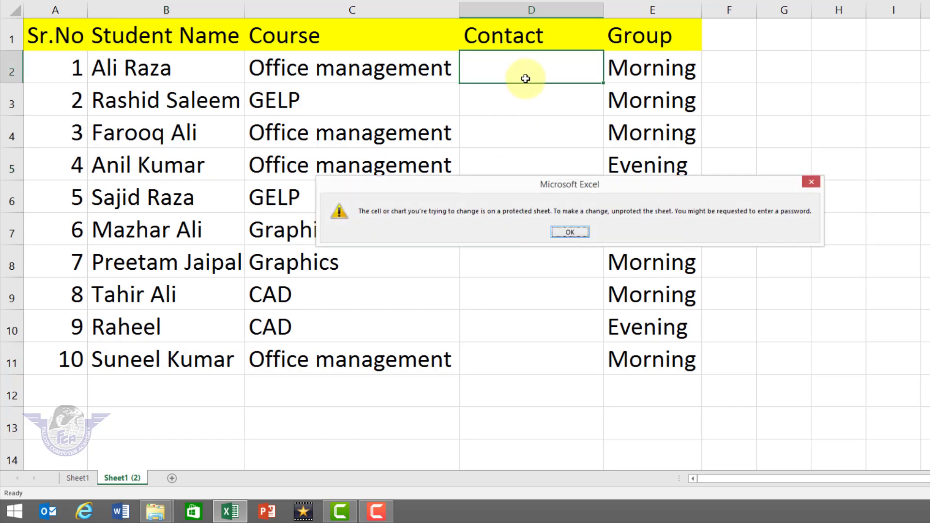
pyautogui.press('Return')
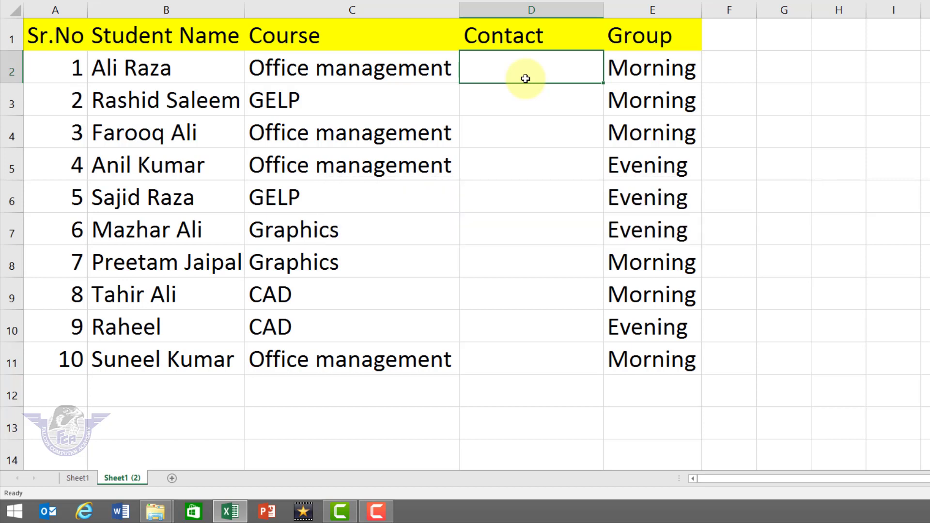
pyautogui.press('0')
pyautogui.press('Return')
pyautogui.press('0')
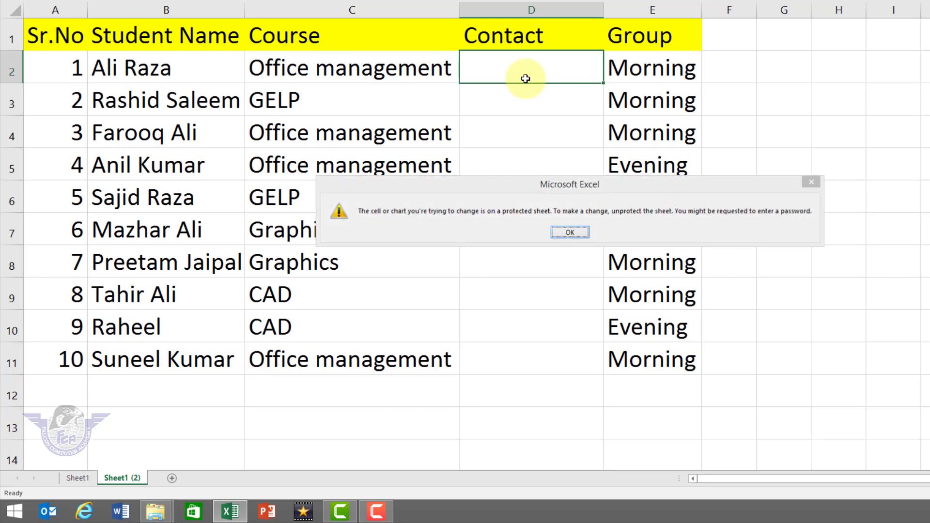
pyautogui.press('Return')
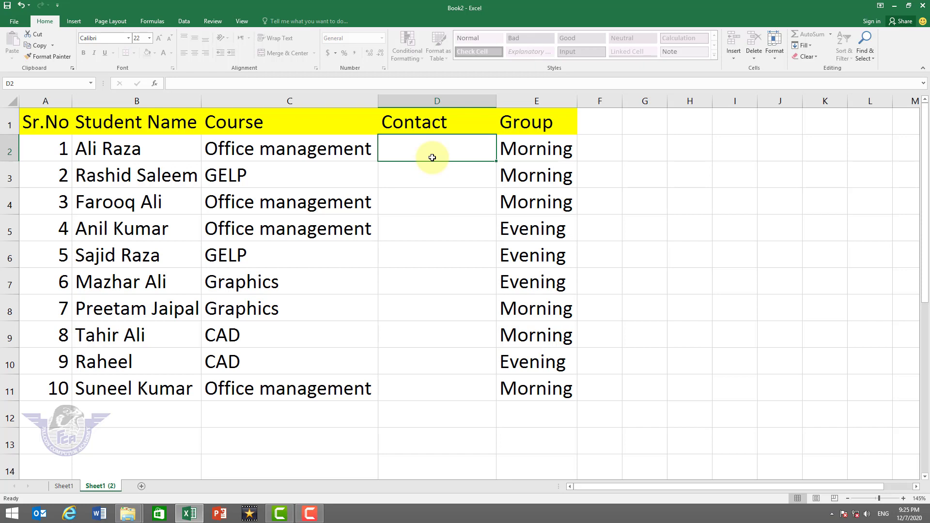
pyautogui.press('Delete')
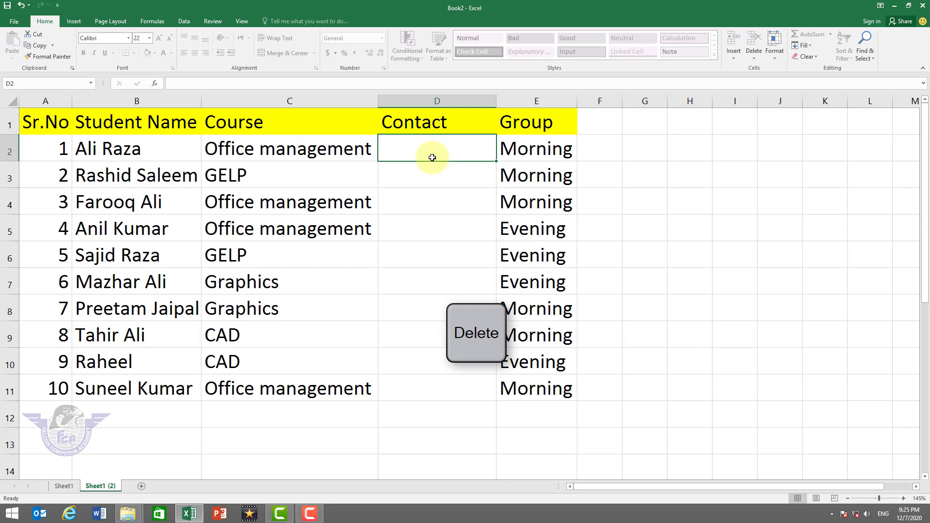